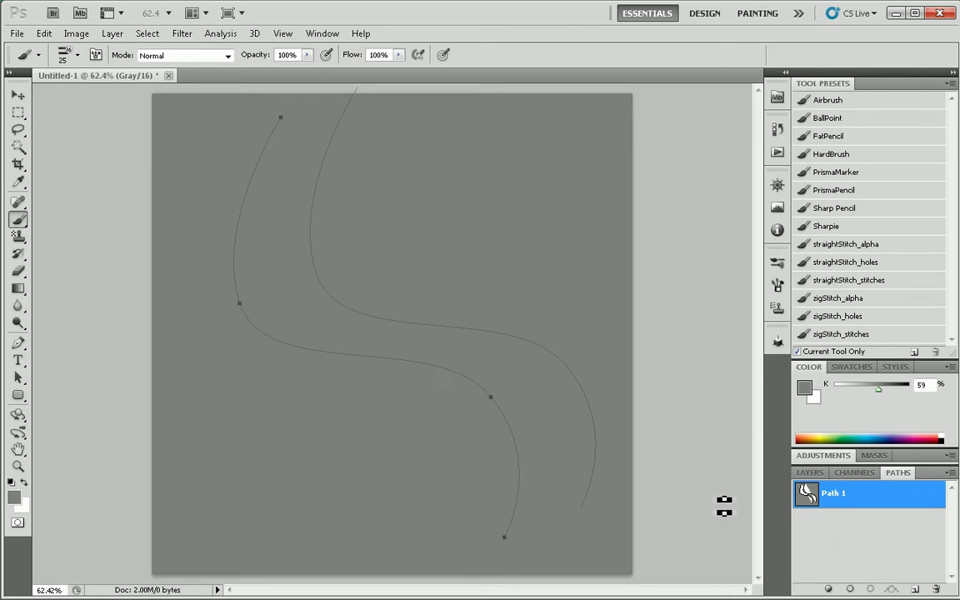
# Start recording a new action named StraightStitch in the existing PhotoBookProToGo action set
pyautogui.click(778, 154)
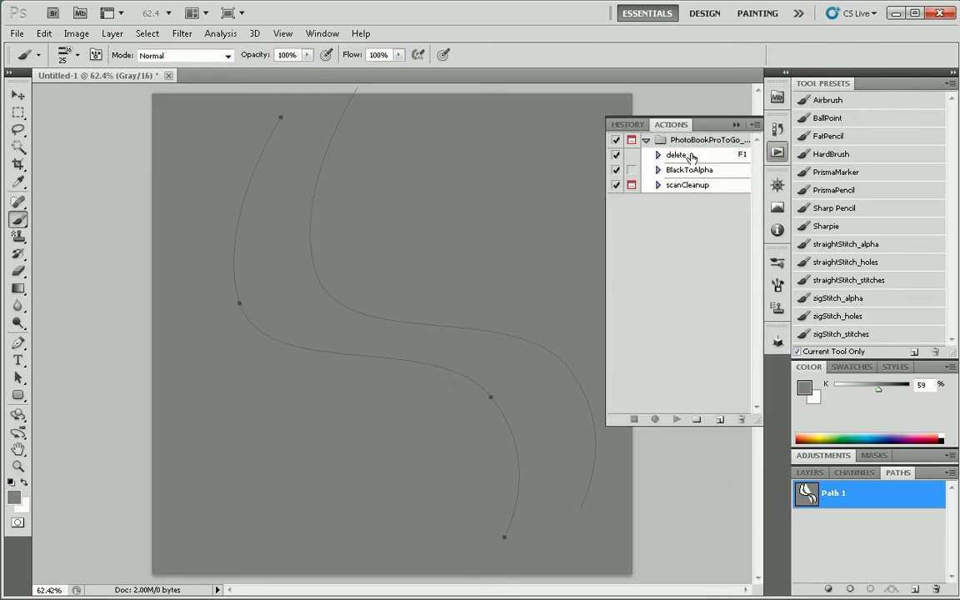
pyautogui.click(648, 141)
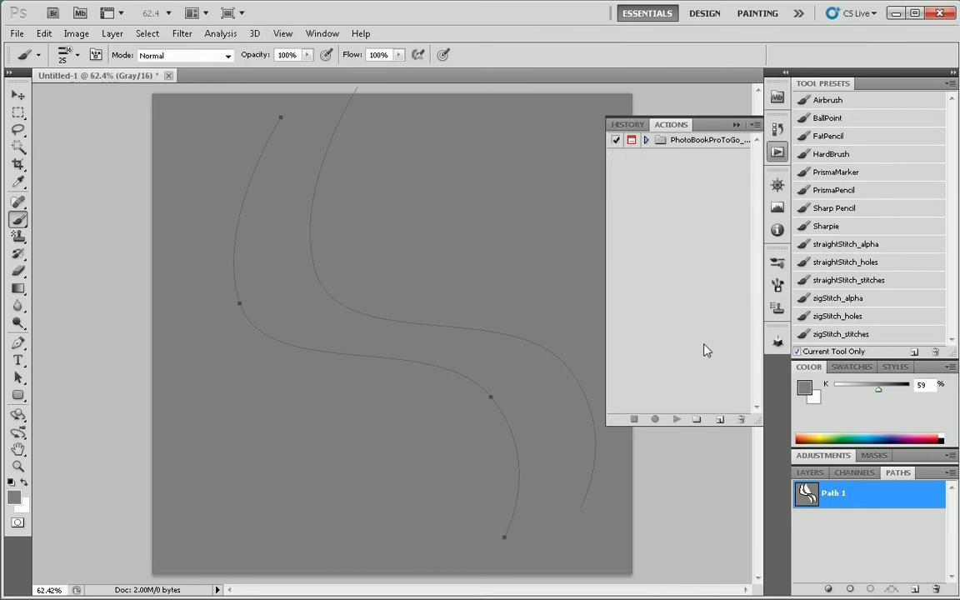
pyautogui.click(719, 421)
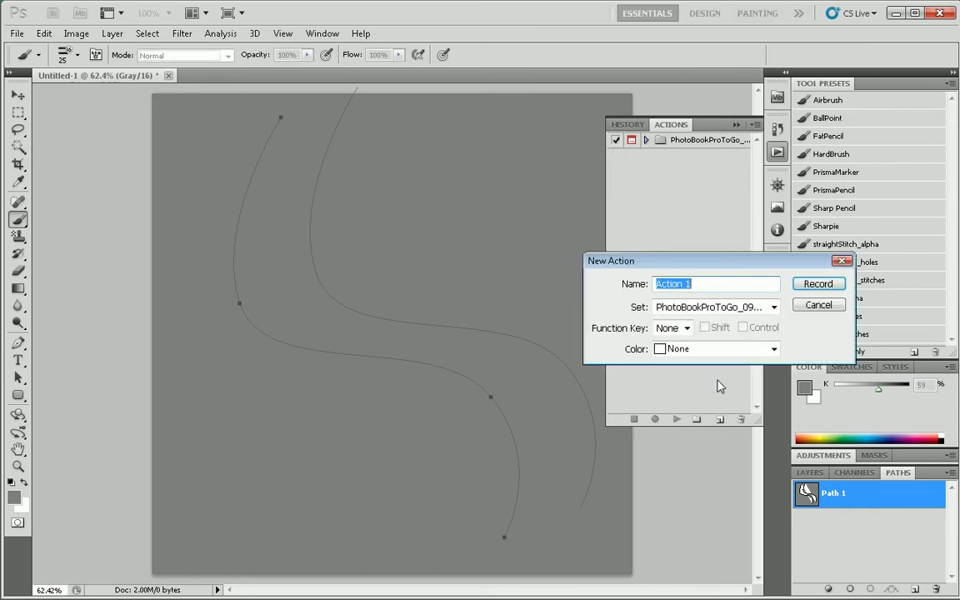
pyautogui.write('sto')
pyautogui.press('Return')
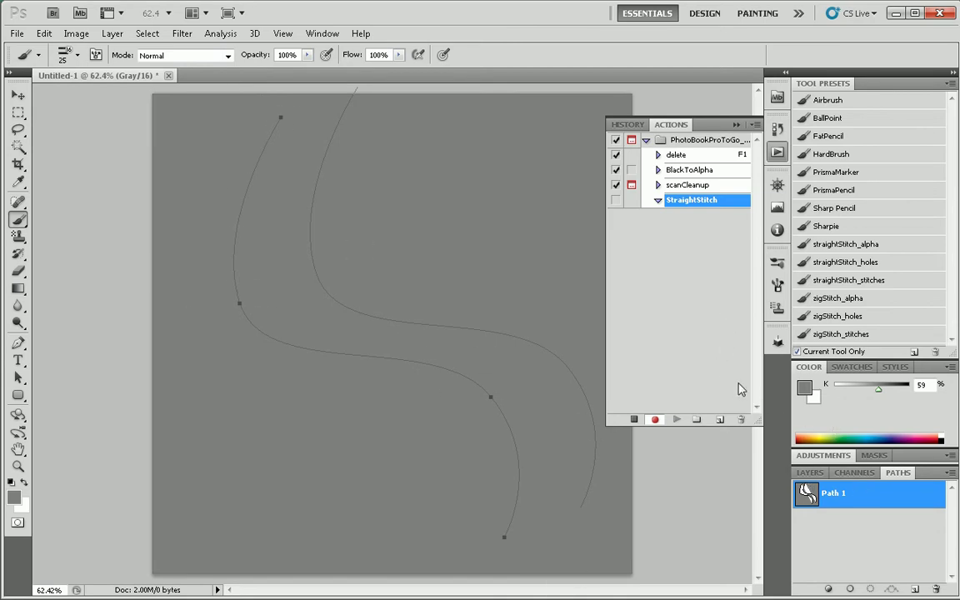
# Add a new layer above the Background and name it straightStitchAlpha
pyautogui.click(813, 473)
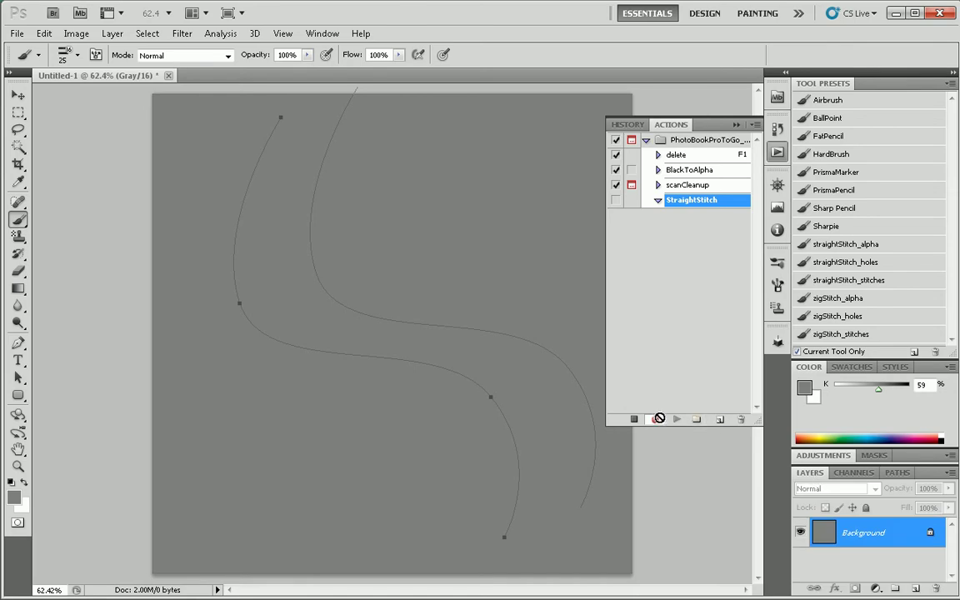
pyautogui.click(916, 588)
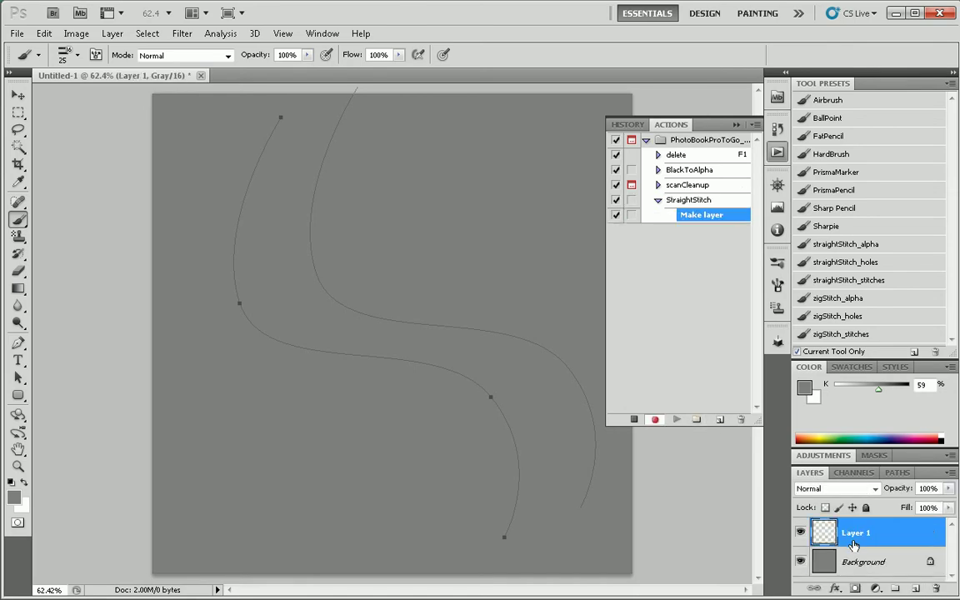
pyautogui.doubleClick(857, 537)
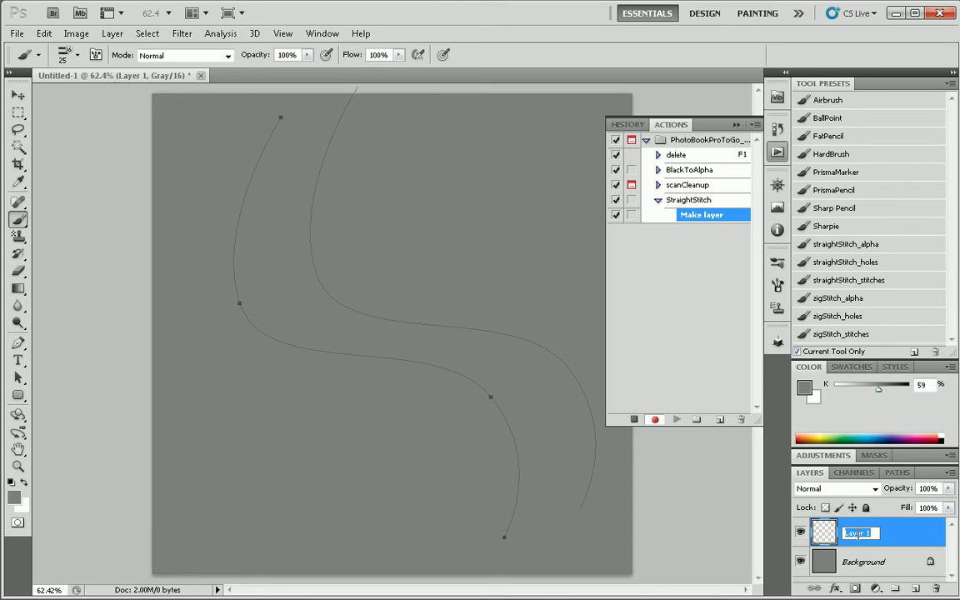
pyautogui.write('straightStitchAlpha')
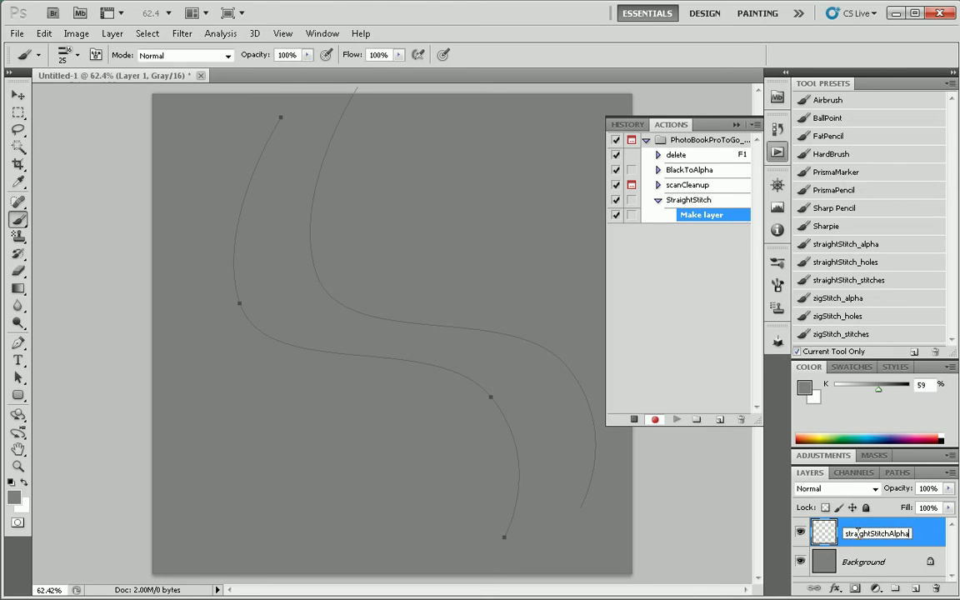
pyautogui.press('Return')
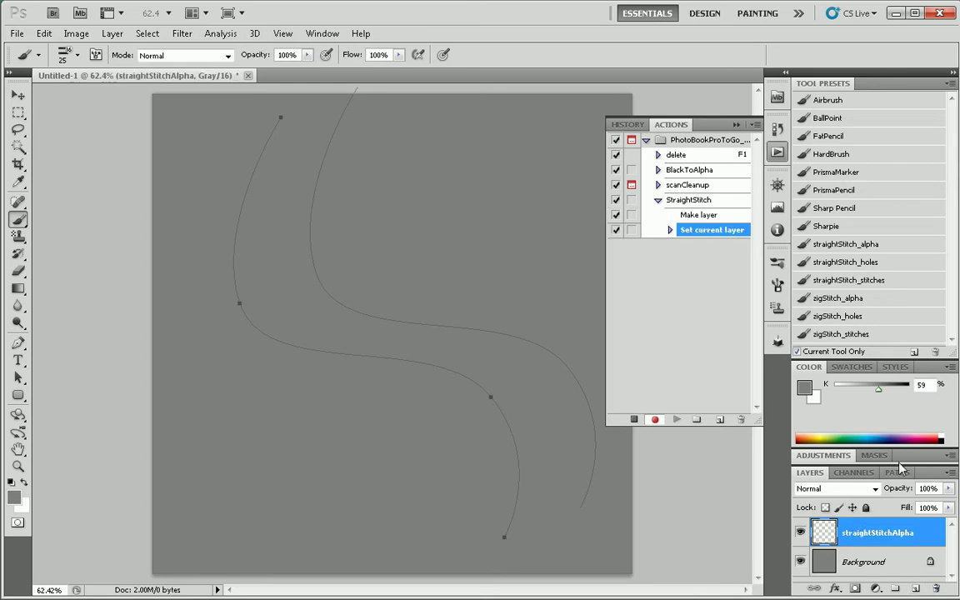
# Enlarge the layer list area and add a layer named straightStitchStitch above straightStitchAlpha
pyautogui.moveTo(901, 466); pyautogui.dragTo(903, 366)
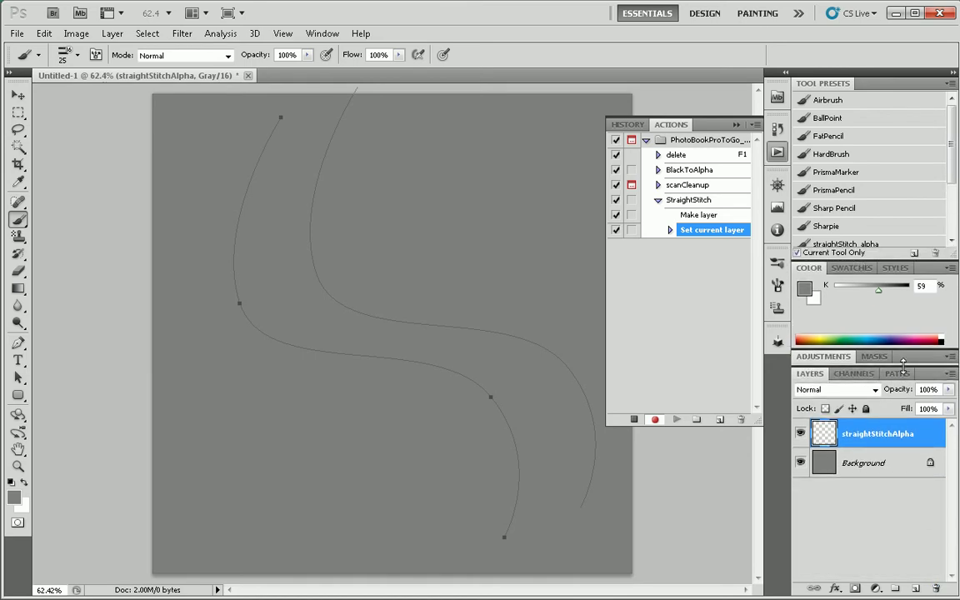
pyautogui.click(916, 589)
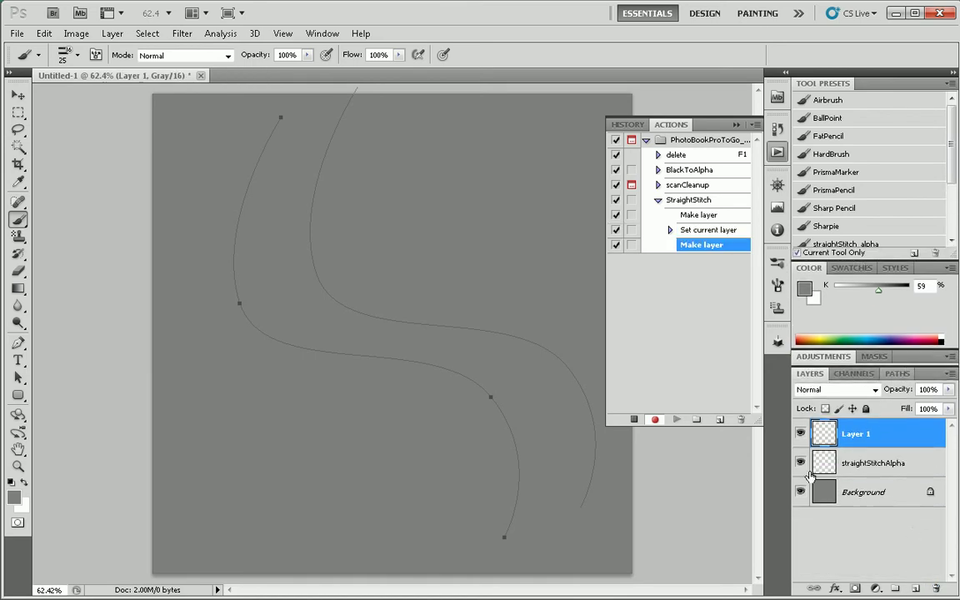
pyautogui.doubleClick(856, 435)
pyautogui.write('strai')
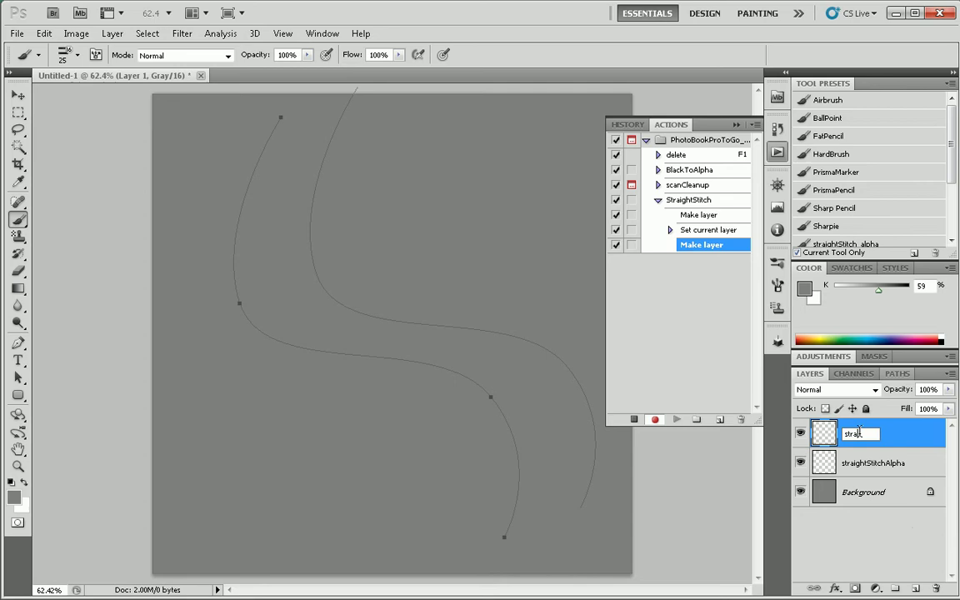
pyautogui.write('ghtStitchStitch')
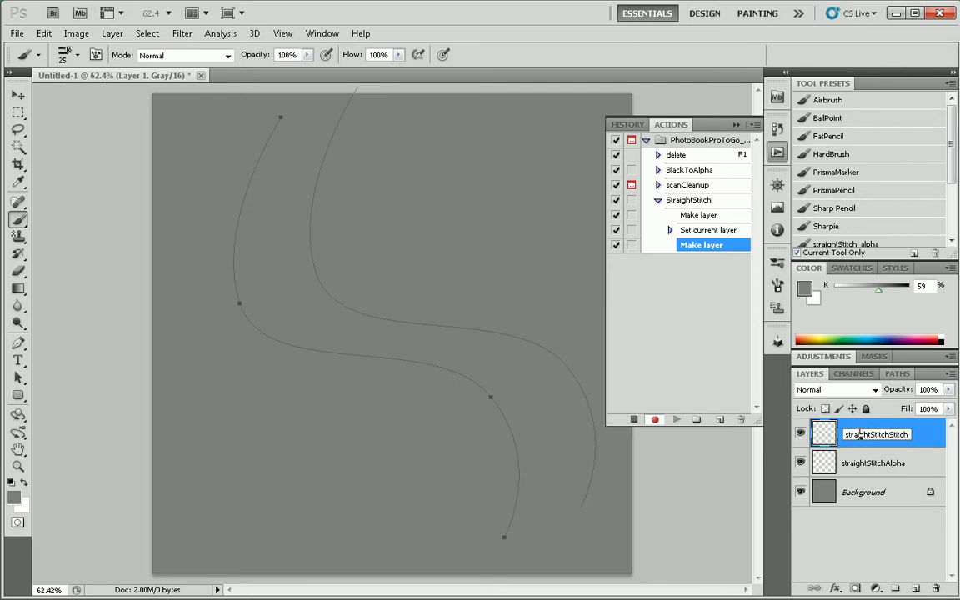
pyautogui.press('Return')
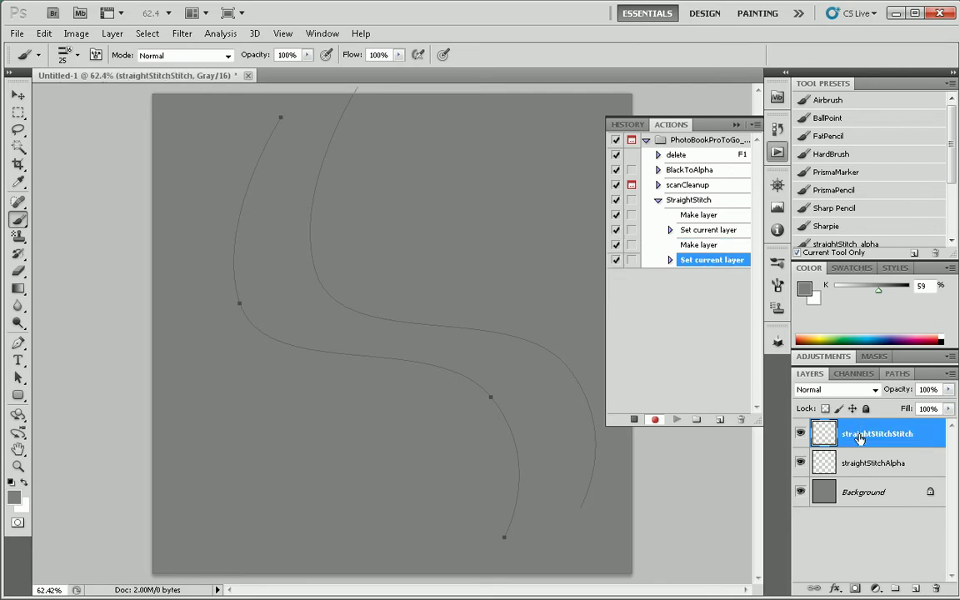
# Add a layer named straightStitchHoles and move it directly above the Background, below straightStitchAlpha
pyautogui.click(915, 588)
pyautogui.doubleClick(857, 435)
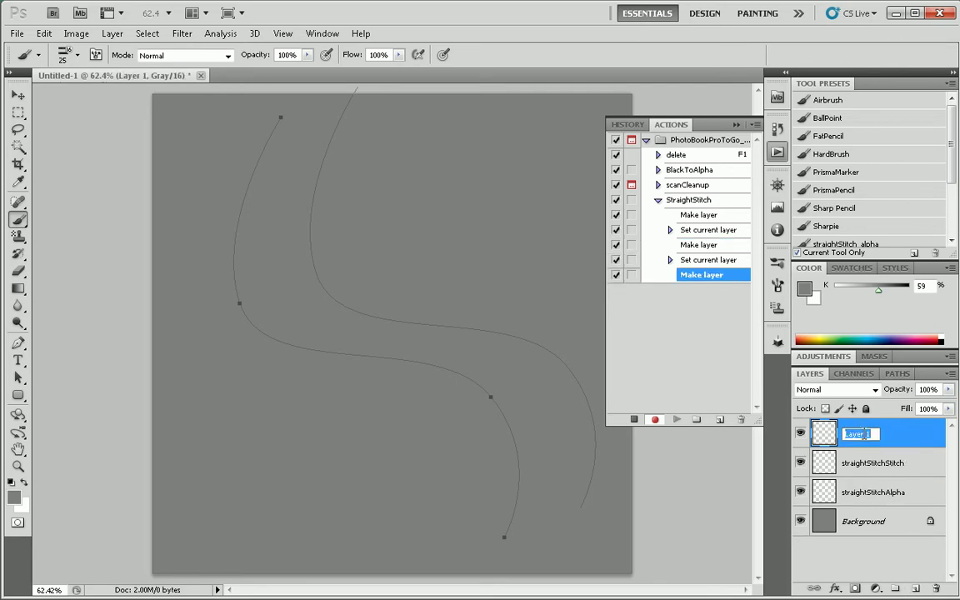
pyautogui.write('straightStitchHoles')
pyautogui.press('Return')
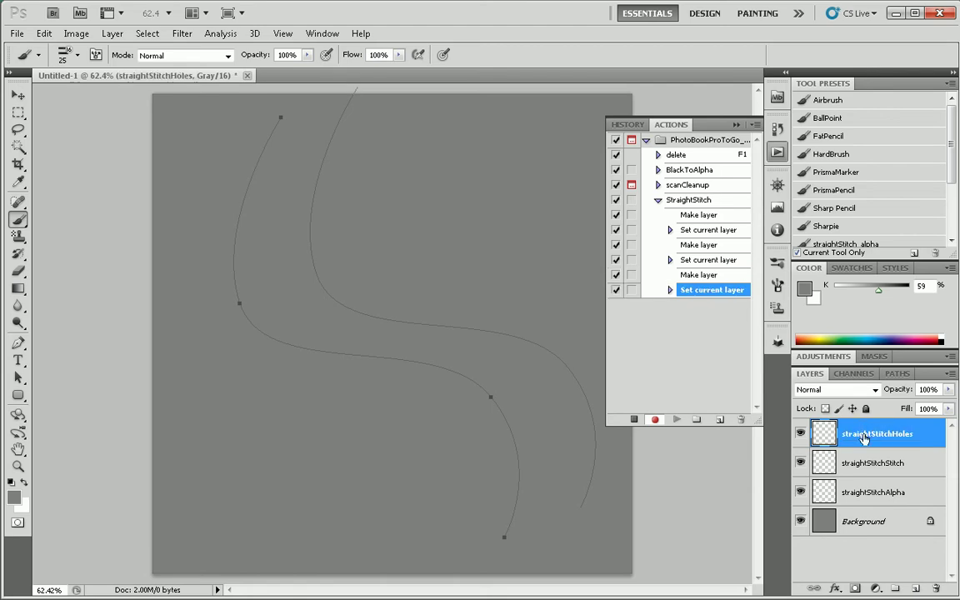
pyautogui.moveTo(864, 439); pyautogui.dragTo(870, 506)
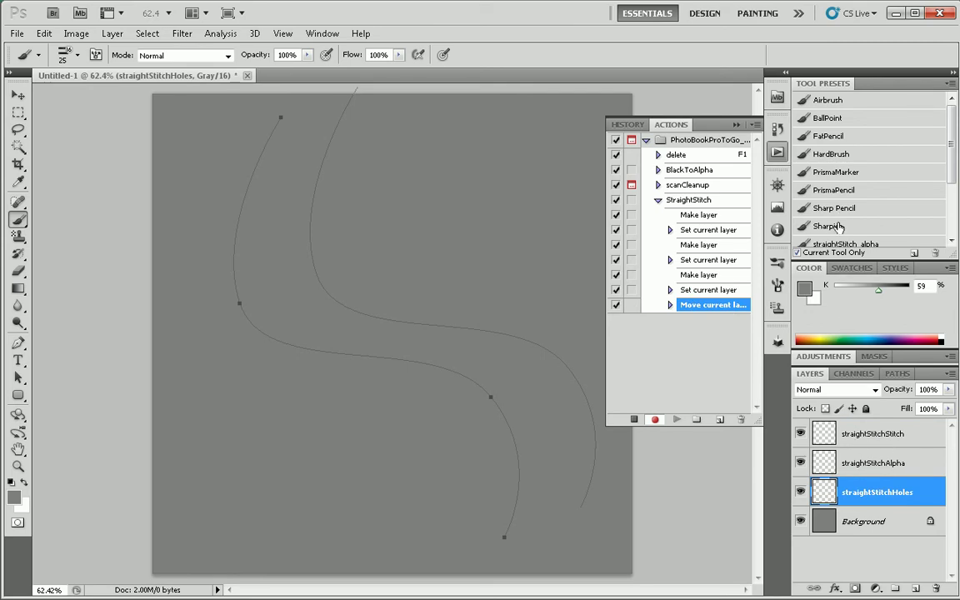
# Stroke the selected subpath on the straightStitchAlpha layer with the Brush, using the straightStitch_alpha tool preset
pyautogui.scroll(-3, 842, 222)
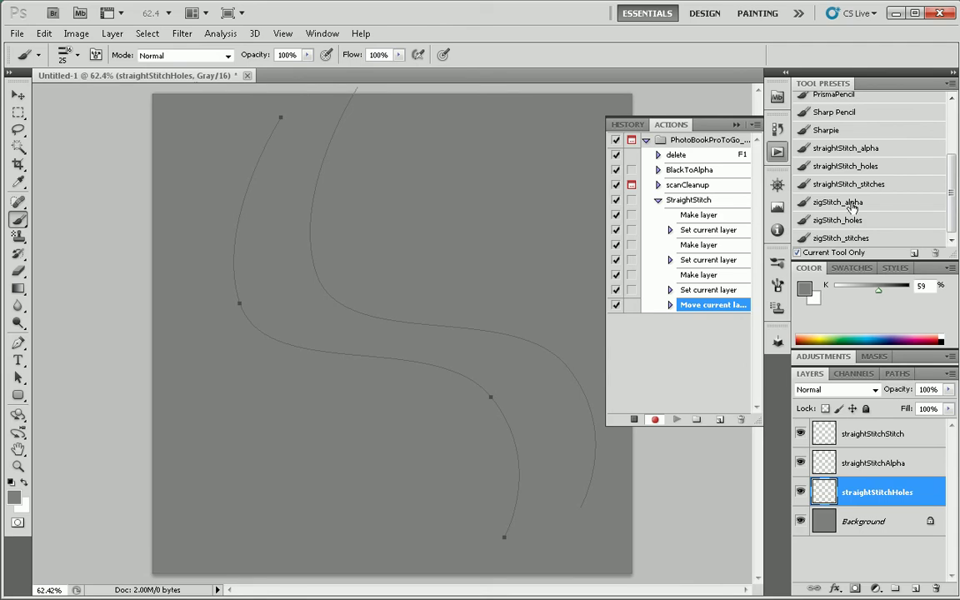
pyautogui.click(859, 149)
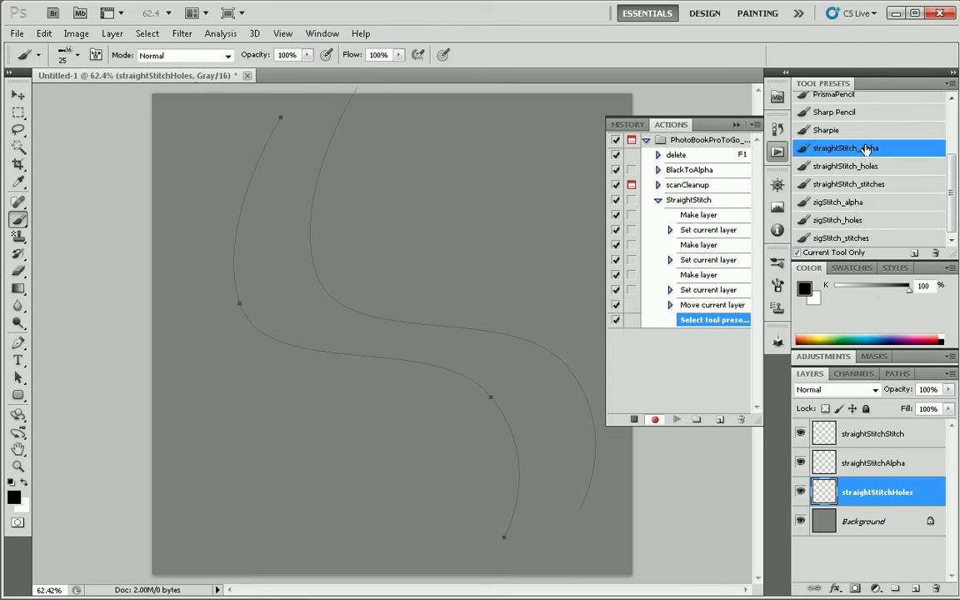
pyautogui.click(878, 465)
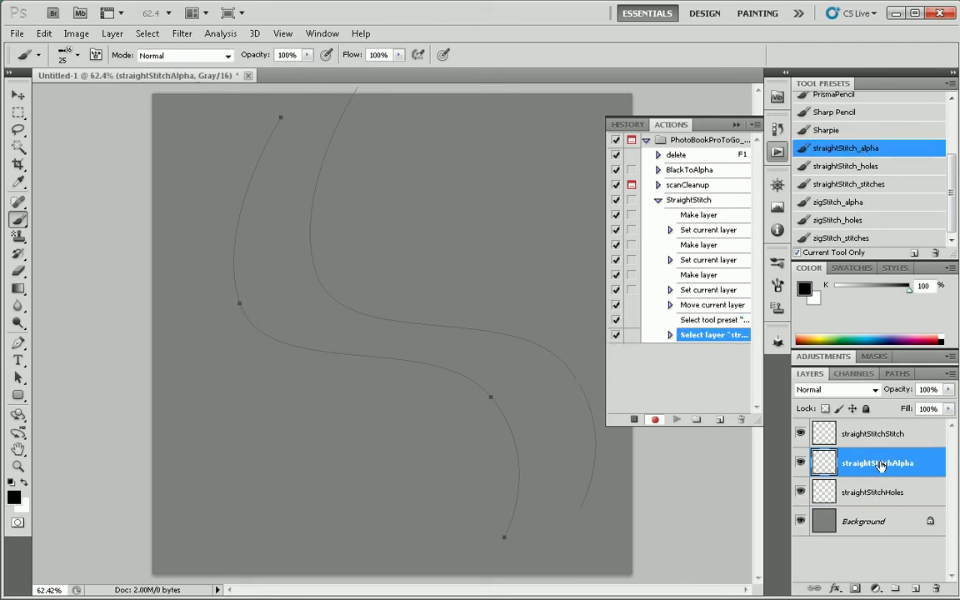
pyautogui.click(898, 374)
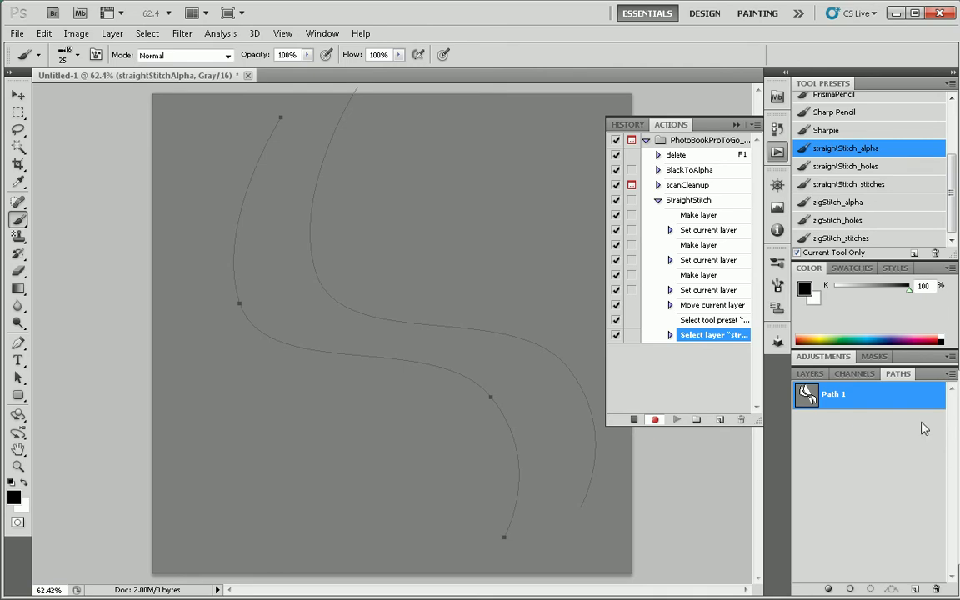
pyautogui.keyDown('alt'); pyautogui.click(850, 588); pyautogui.keyUp('alt')
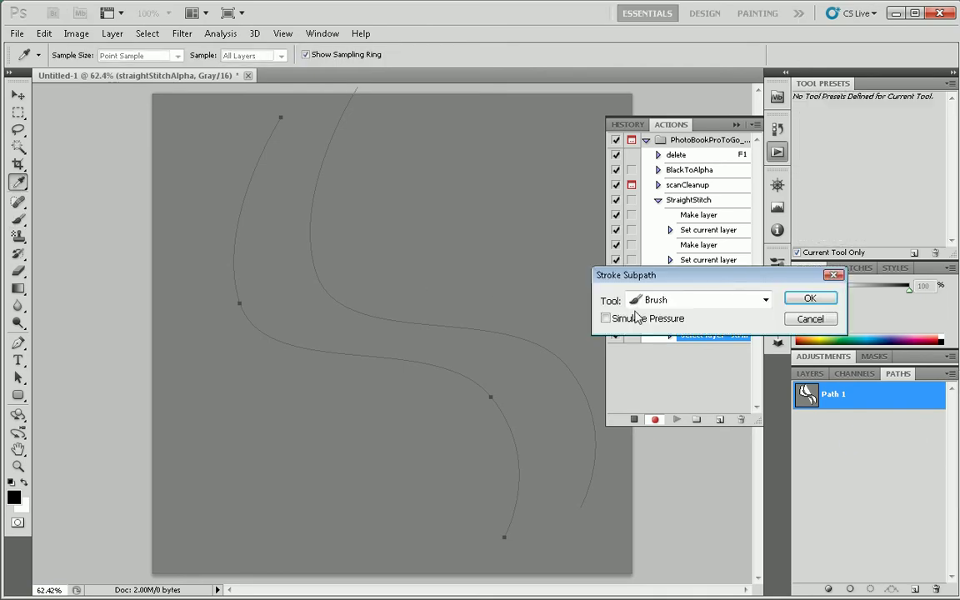
pyautogui.click(808, 298)
# Stroke the same subpath on the straightStitchStitch layer with the Brush, using the straightStitch_stitches tool preset
pyautogui.scroll(-3, 868, 192)
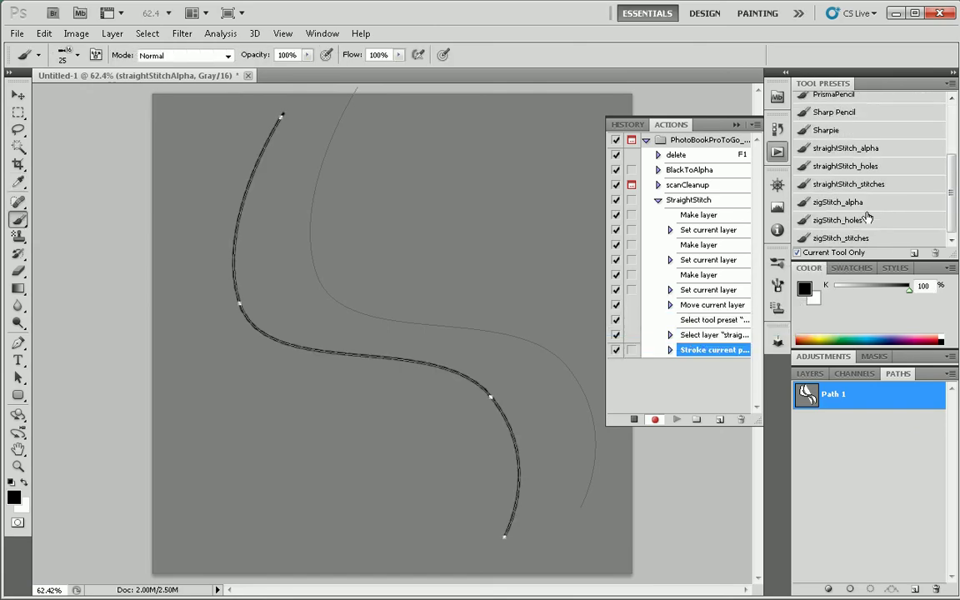
pyautogui.click(815, 373)
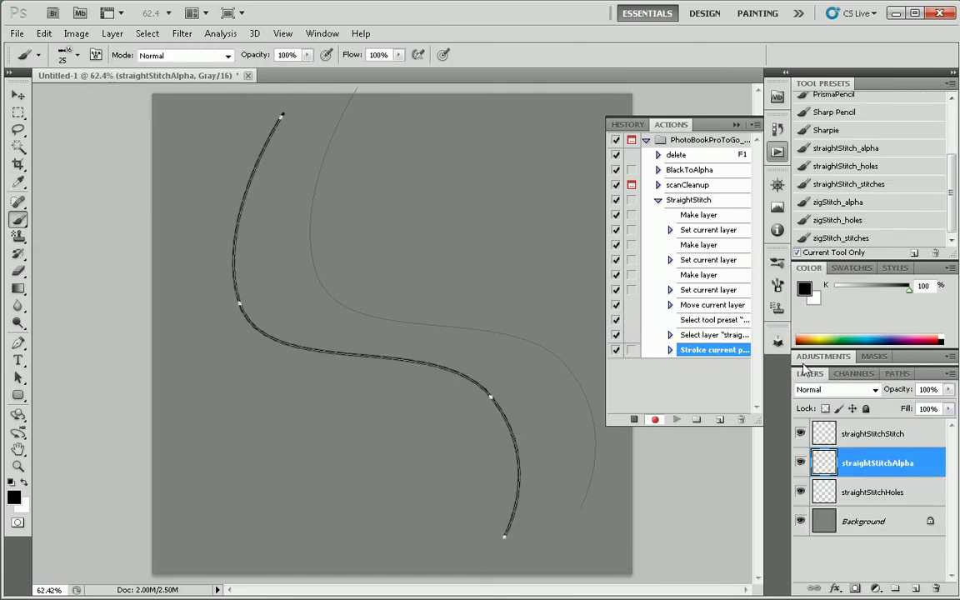
pyautogui.click(871, 438)
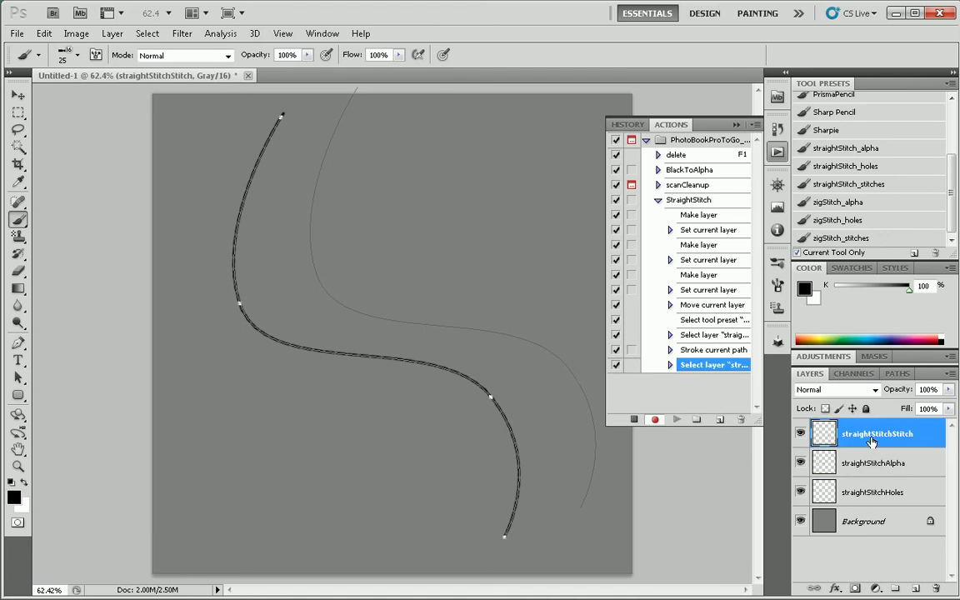
pyautogui.click(907, 374)
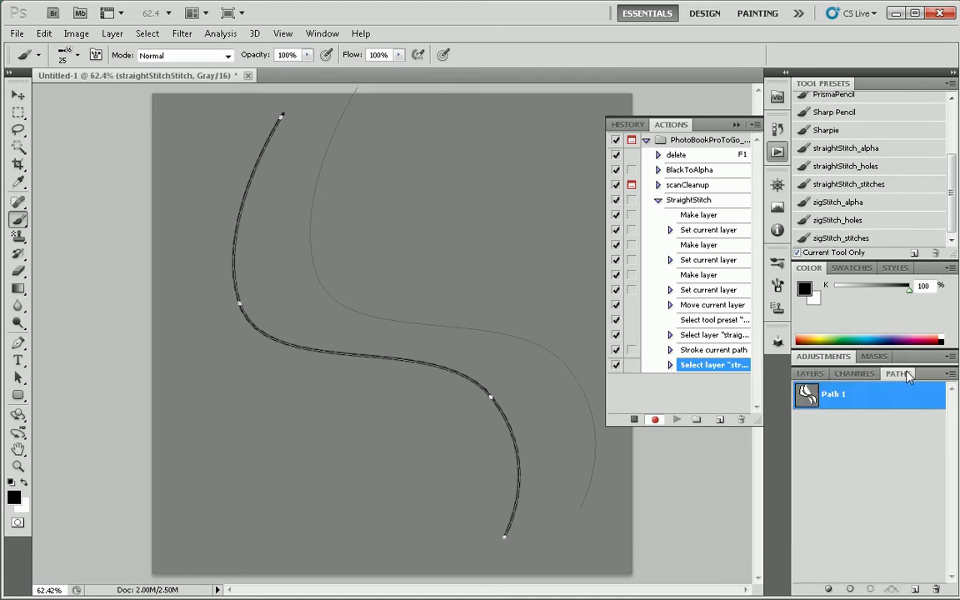
pyautogui.click(879, 189)
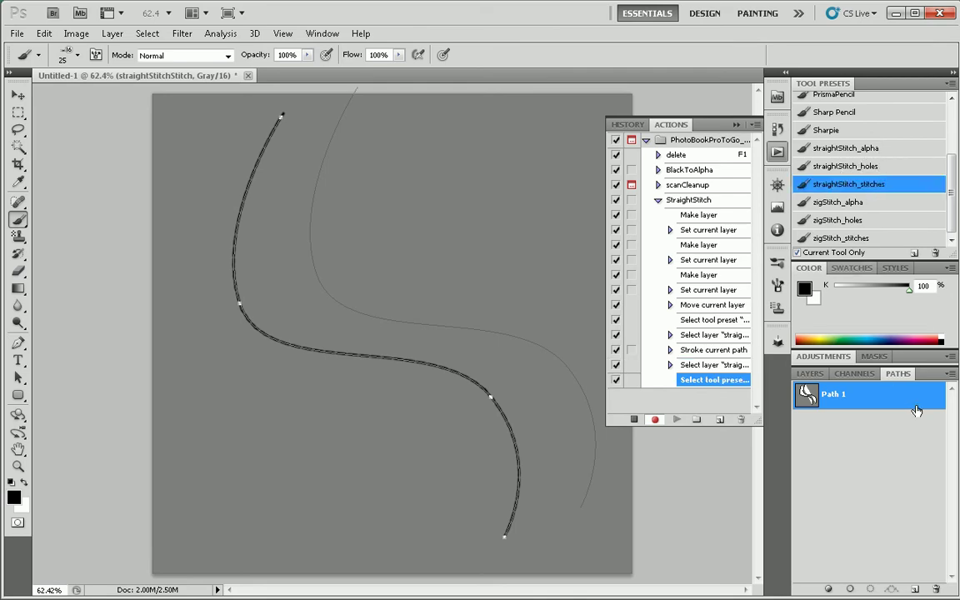
pyautogui.keyDown('alt'); pyautogui.click(850, 588); pyautogui.keyUp('alt')
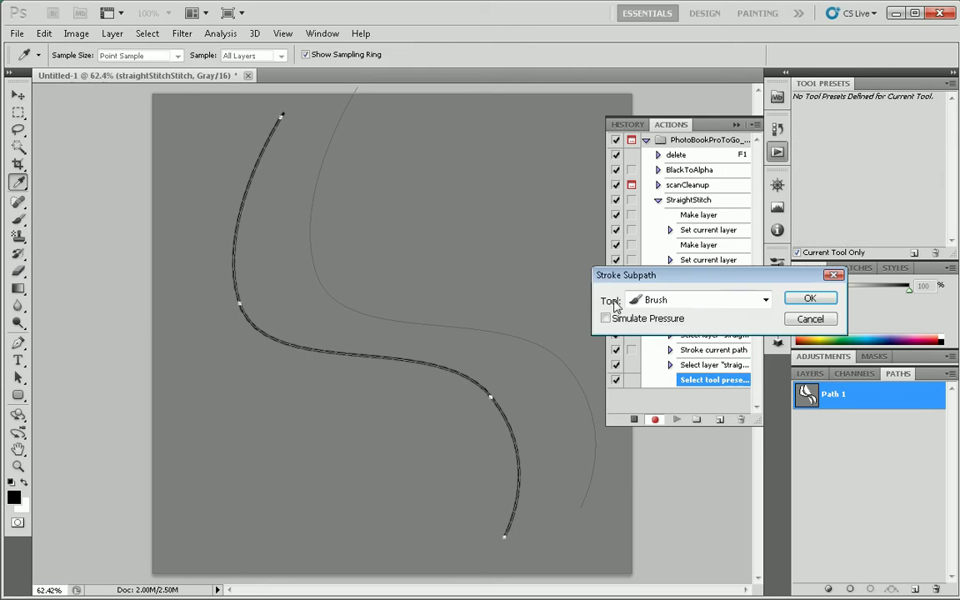
pyautogui.click(802, 300)
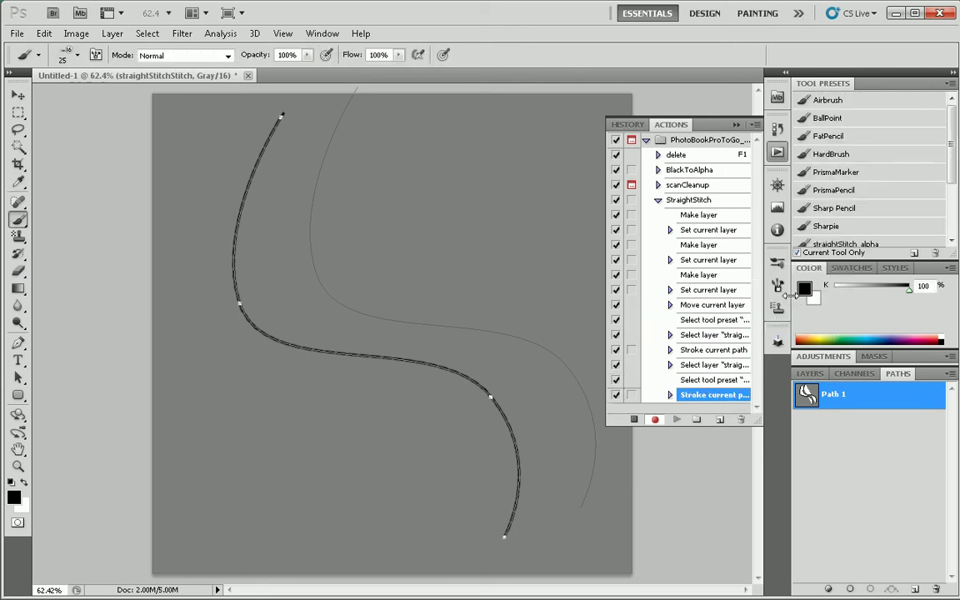
# Stroke the same subpath on the straightStitchHoles layer using the straightStitch_holes brush preset, and return to the layer list
pyautogui.scroll(-3, 871, 180)
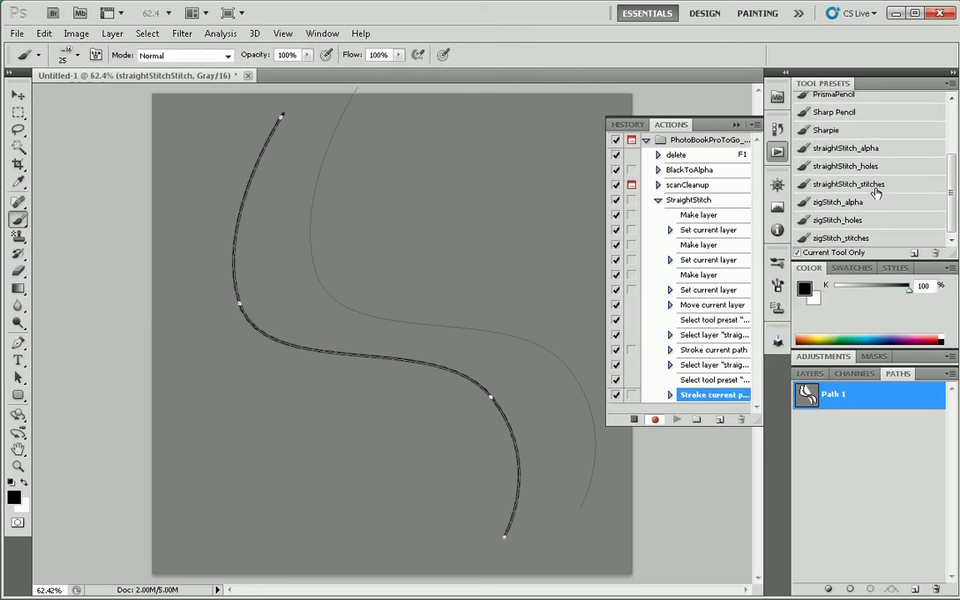
pyautogui.click(929, 166)
pyautogui.click(819, 375)
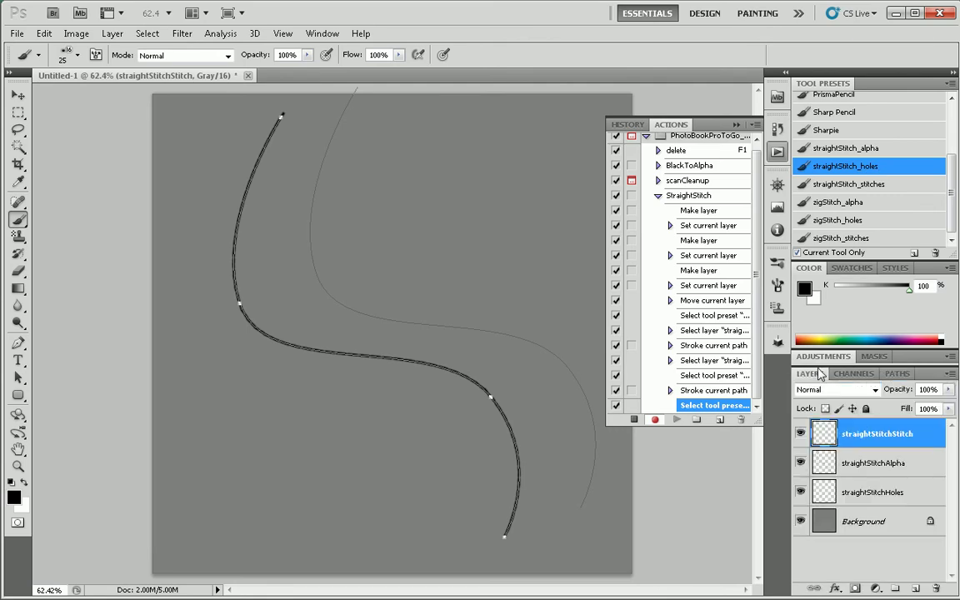
pyautogui.click(871, 492)
pyautogui.click(907, 375)
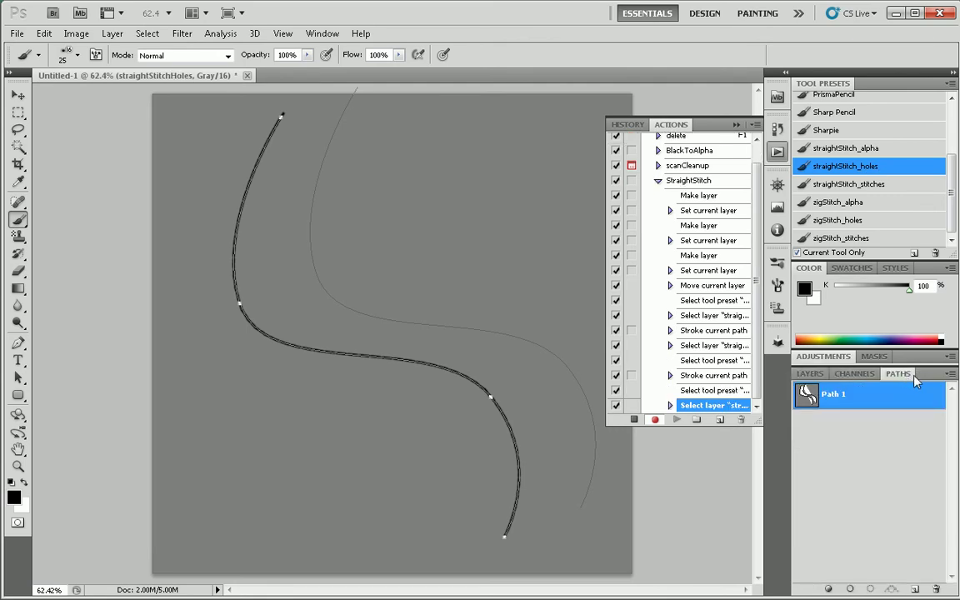
pyautogui.click(951, 376)
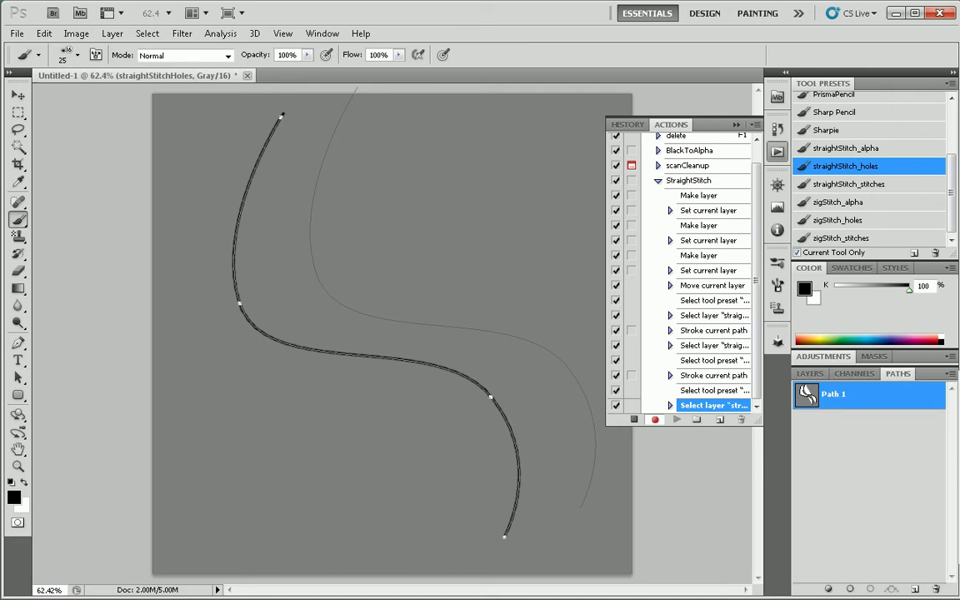
pyautogui.click(814, 298)
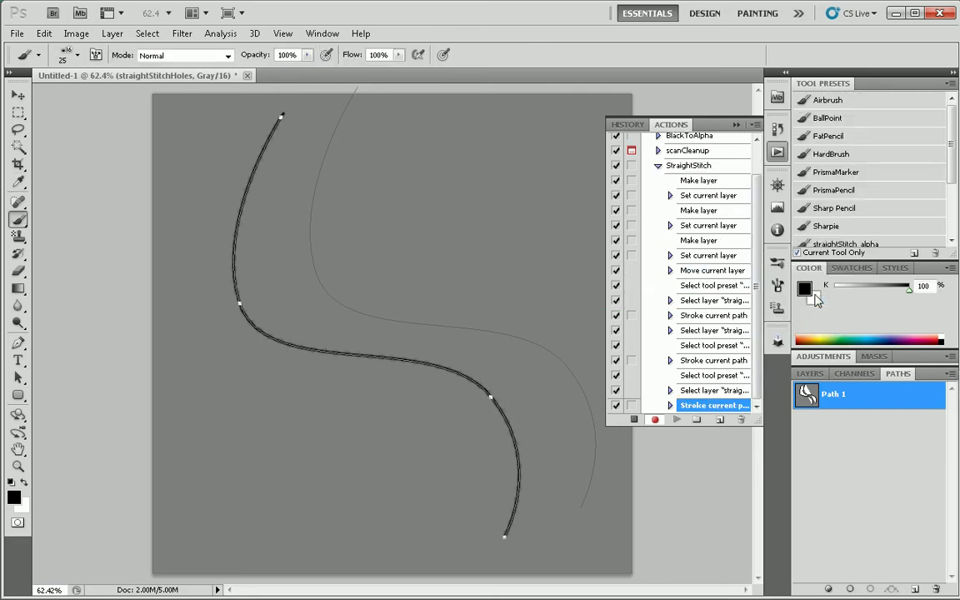
pyautogui.click(811, 374)
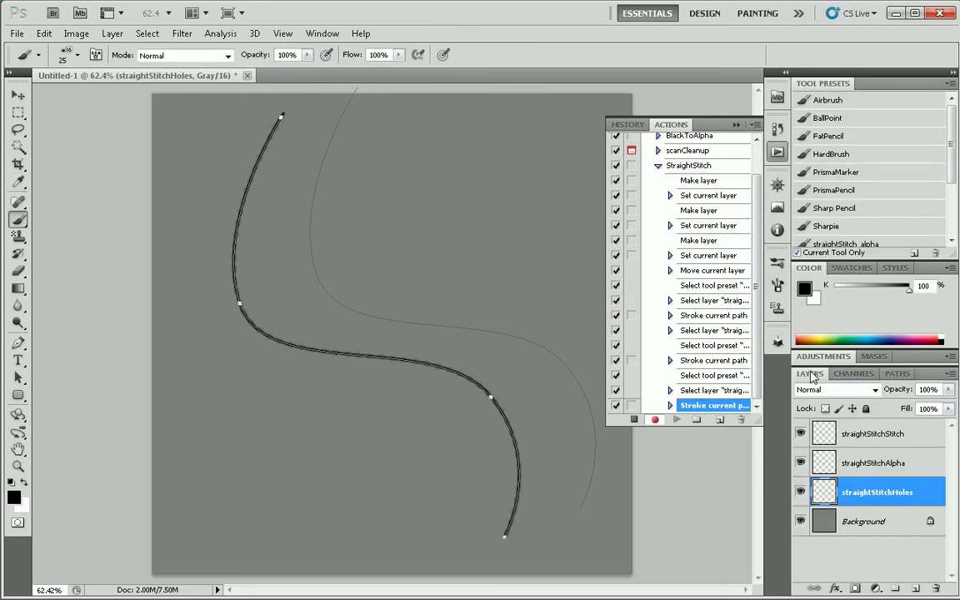
# Lock the transparent pixels of the straightStitchAlpha layer and fill its stitches with the white background colour
pyautogui.click(874, 467)
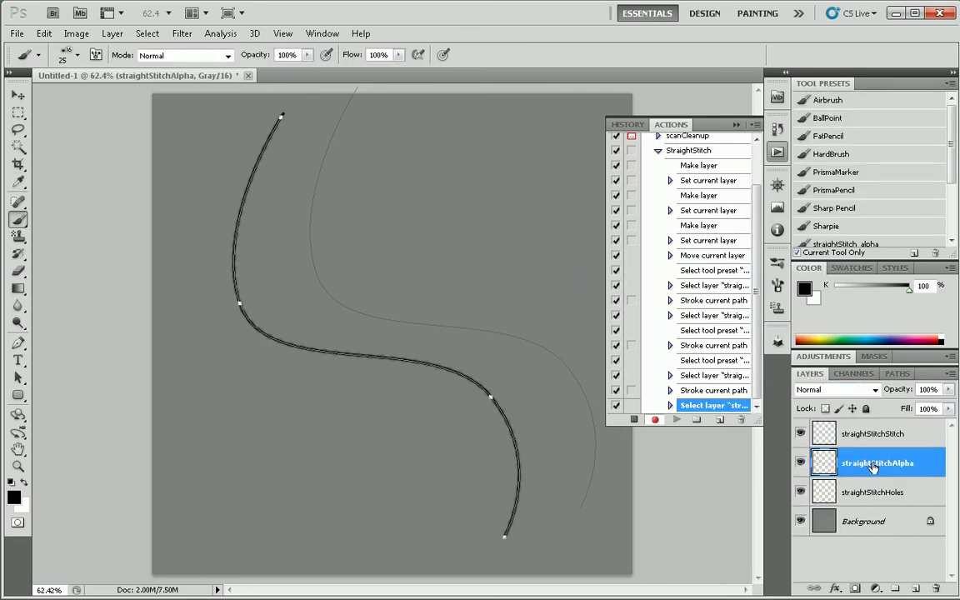
pyautogui.click(825, 408)
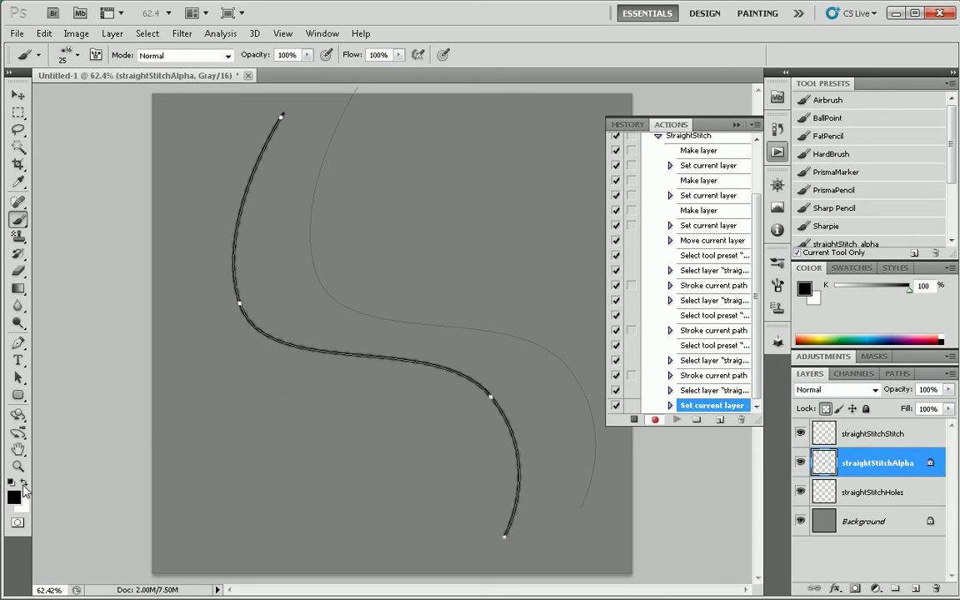
pyautogui.hotkey('ctrl', 'BackSpace')
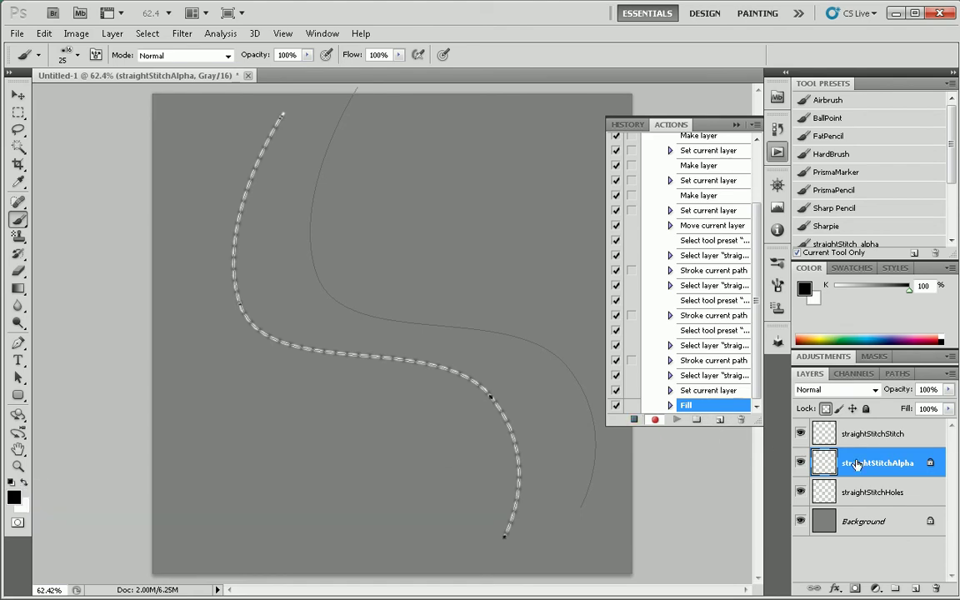
# Duplicate the straightStitchAlpha layer, place the copy above all other layers and hide it
pyautogui.hotkey('ctrl', 'j')
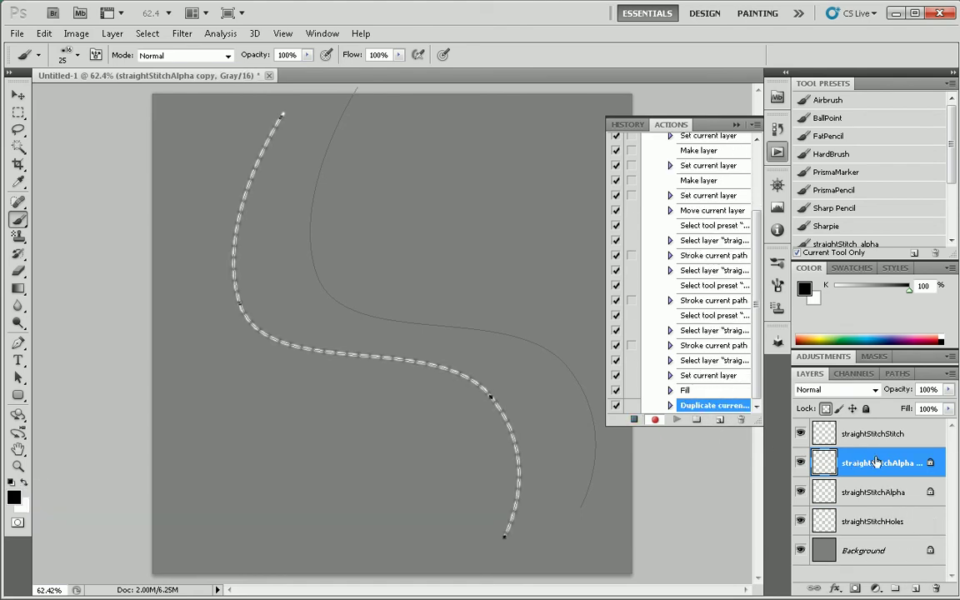
pyautogui.moveTo(874, 471); pyautogui.dragTo(872, 431)
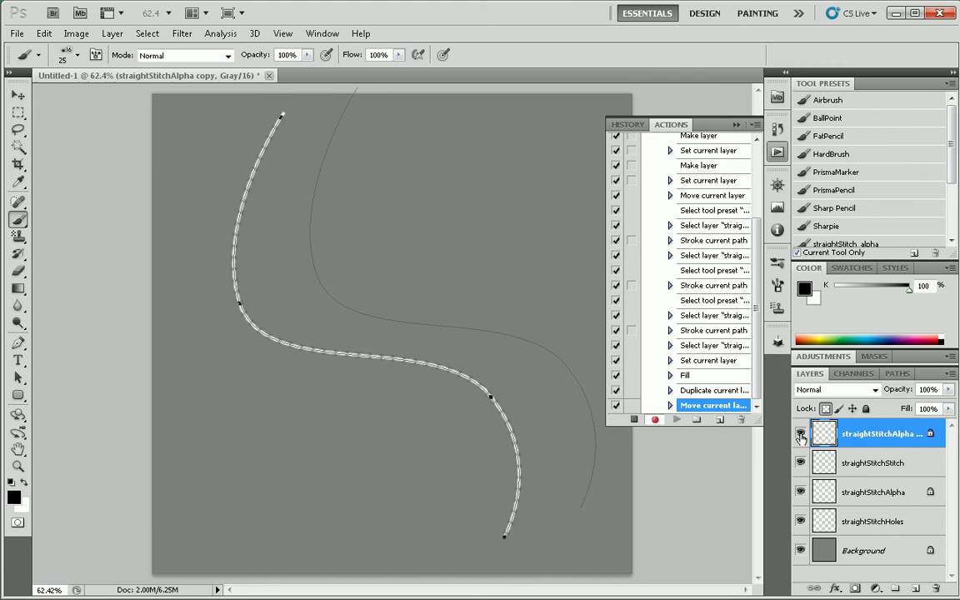
pyautogui.click(801, 435)
# Rename the hidden copy as straightStitchAlpha2
pyautogui.doubleClick(890, 433)
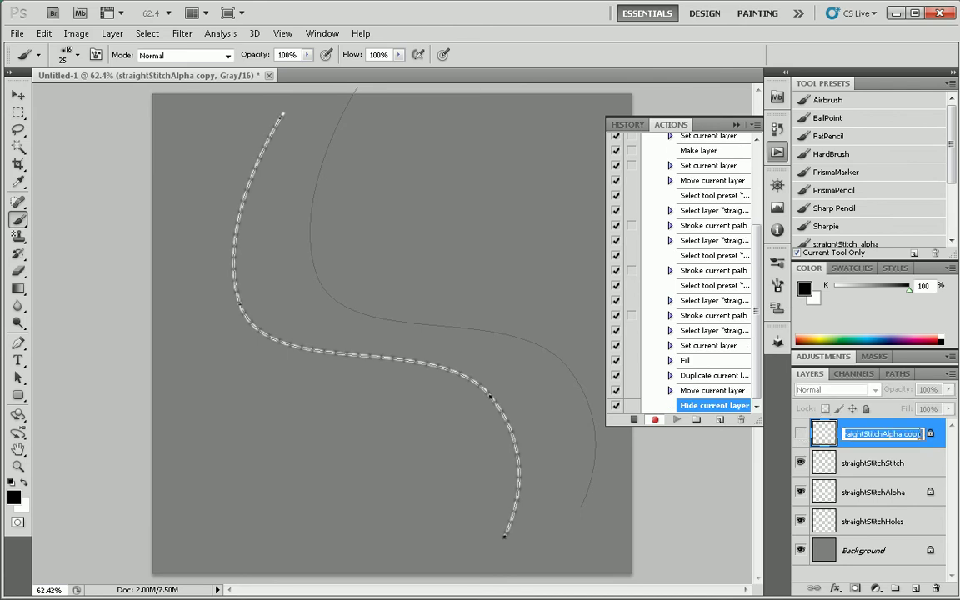
pyautogui.click(905, 434)
pyautogui.moveTo(904, 435); pyautogui.dragTo(942, 440)
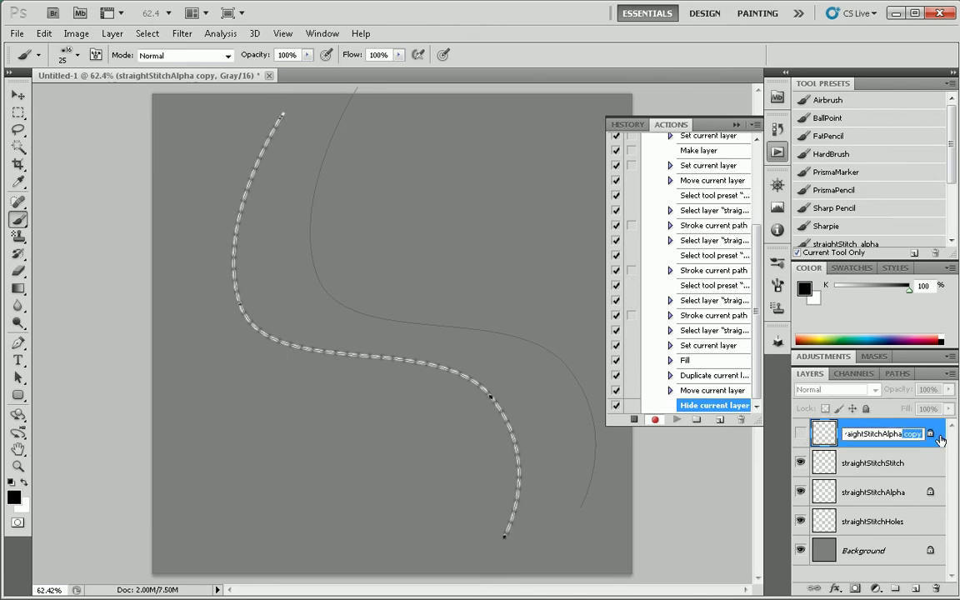
pyautogui.press('BackSpace')
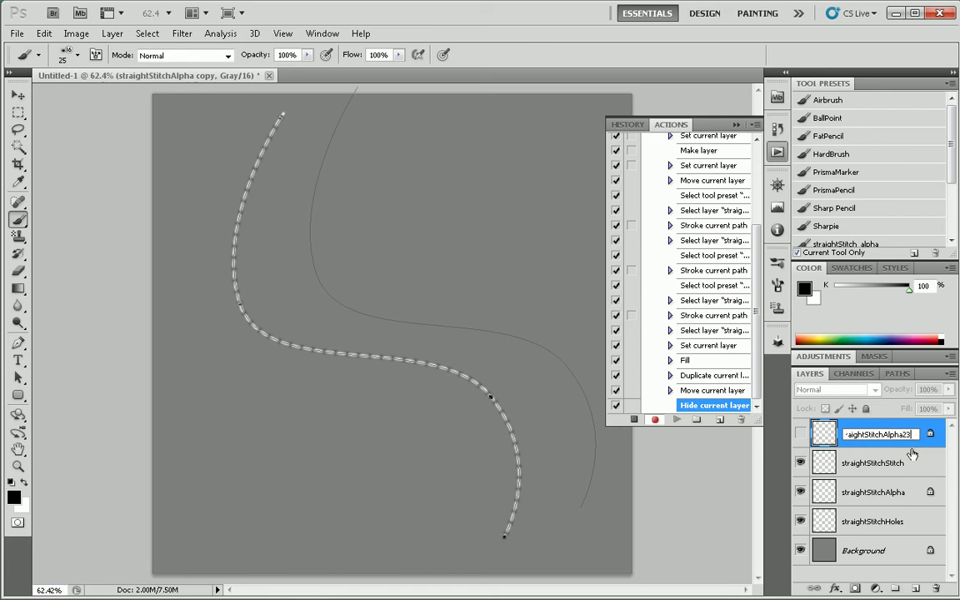
pyautogui.write('2')
pyautogui.press('Return')
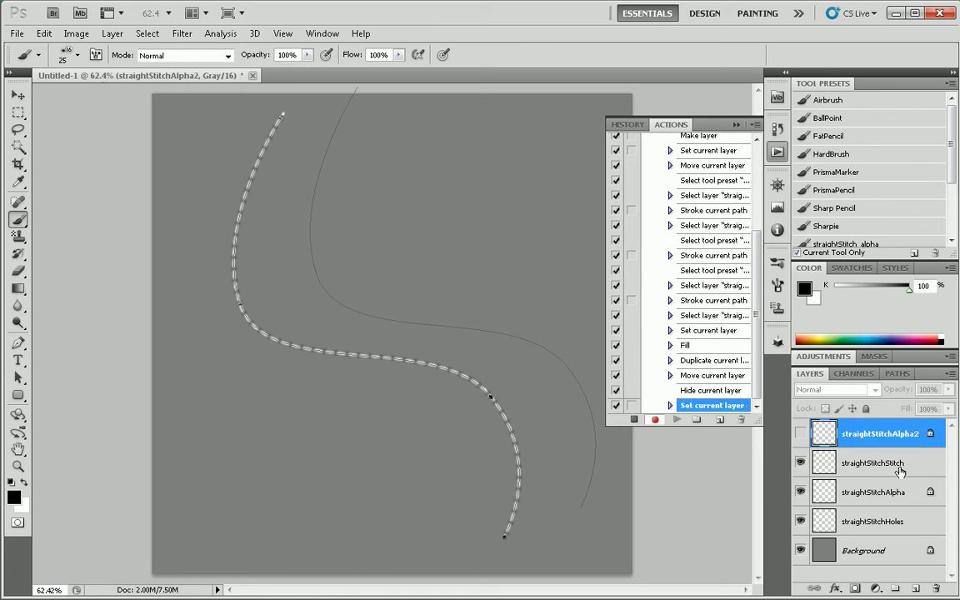
# Merge the straightStitchStitch and straightStitchAlpha layers, toggling the stitch layer's visibility before and after to compare the stitches up close
pyautogui.click(912, 456)
pyautogui.keyDown('ctrl'); pyautogui.click(429, 362); pyautogui.keyUp('ctrl')
pyautogui.keyDown('ctrl'); pyautogui.click(430, 370); pyautogui.keyUp('ctrl')
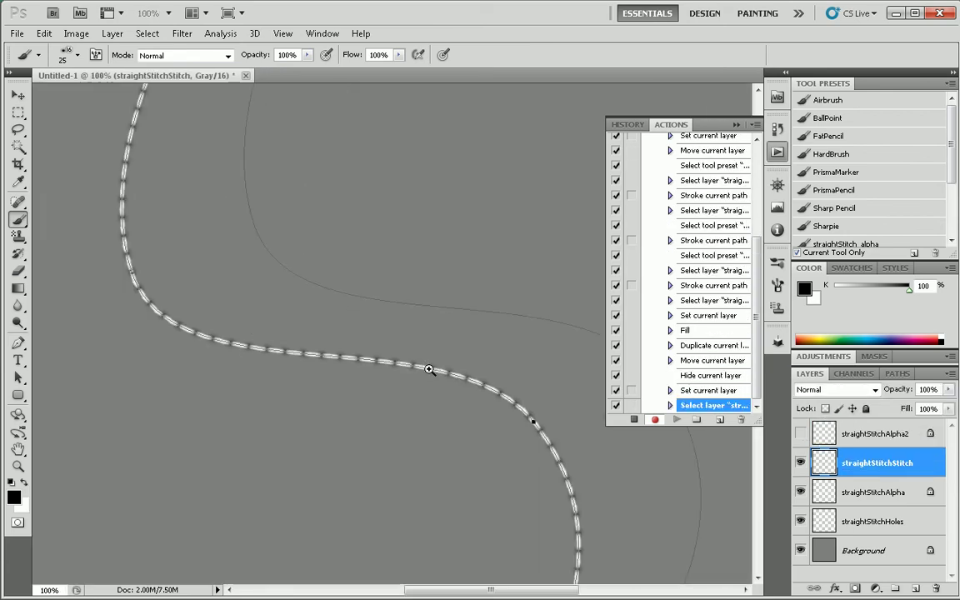
pyautogui.keyDown('ctrl'); pyautogui.click(429, 369); pyautogui.keyUp('ctrl')
pyautogui.keyDown('ctrl'); pyautogui.click(430, 369); pyautogui.keyUp('ctrl')
pyautogui.moveTo(495, 404); pyautogui.dragTo(404, 355)
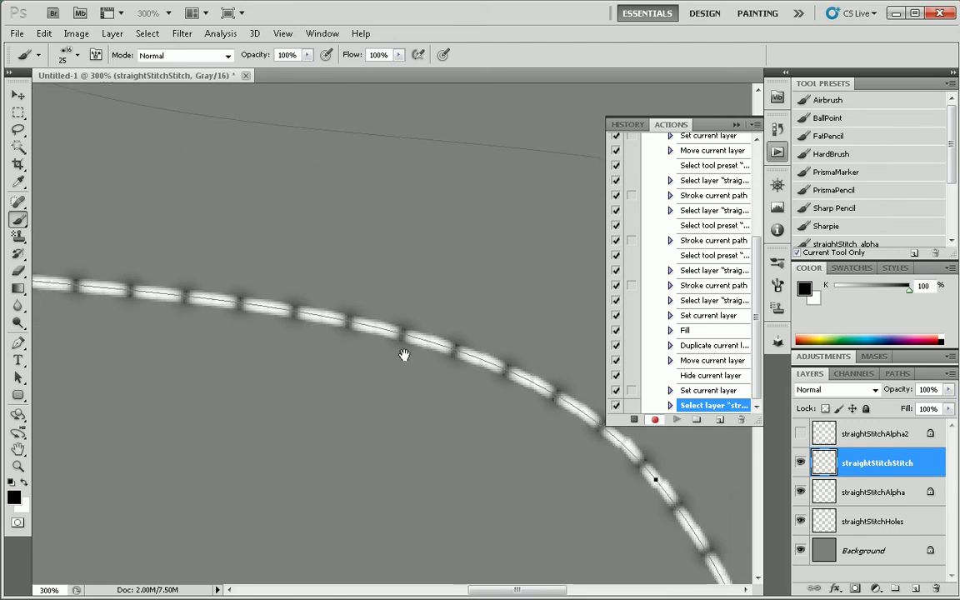
pyautogui.click(800, 463)
pyautogui.click(800, 463)
pyautogui.keyDown('shift'); pyautogui.click(842, 492); pyautogui.keyUp('shift')
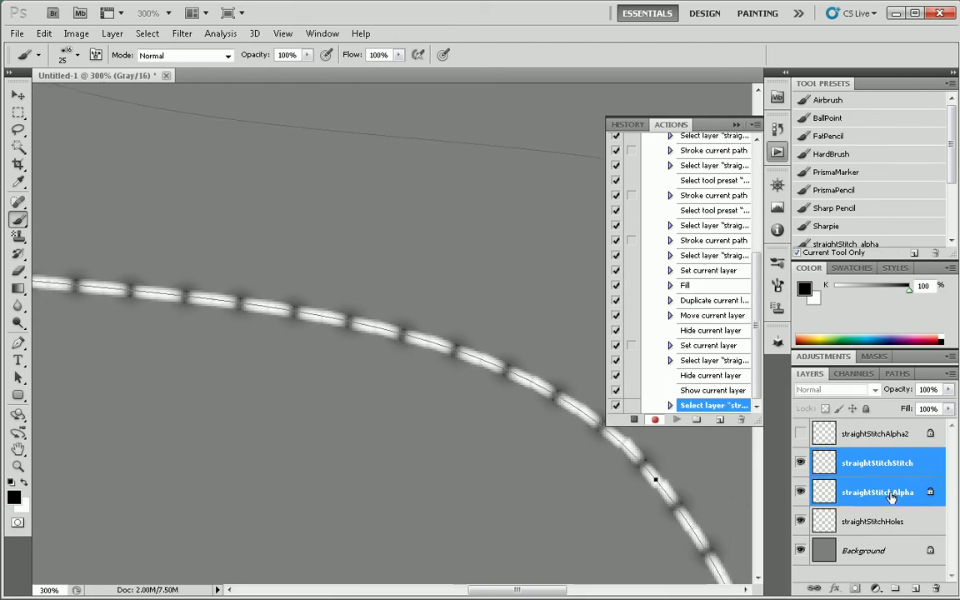
pyautogui.hotkey('ctrl', 'e')
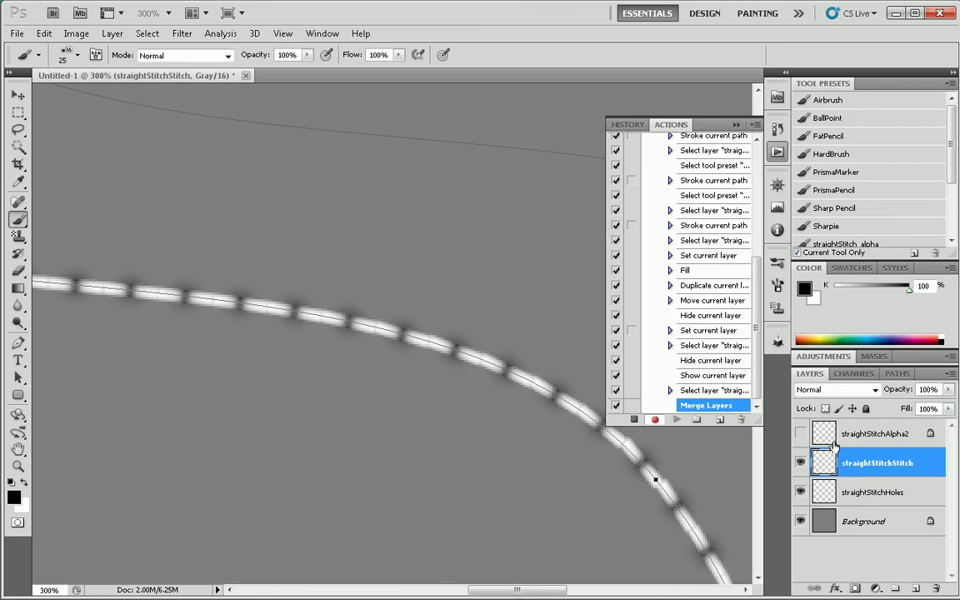
pyautogui.click(800, 463)
pyautogui.click(801, 463)
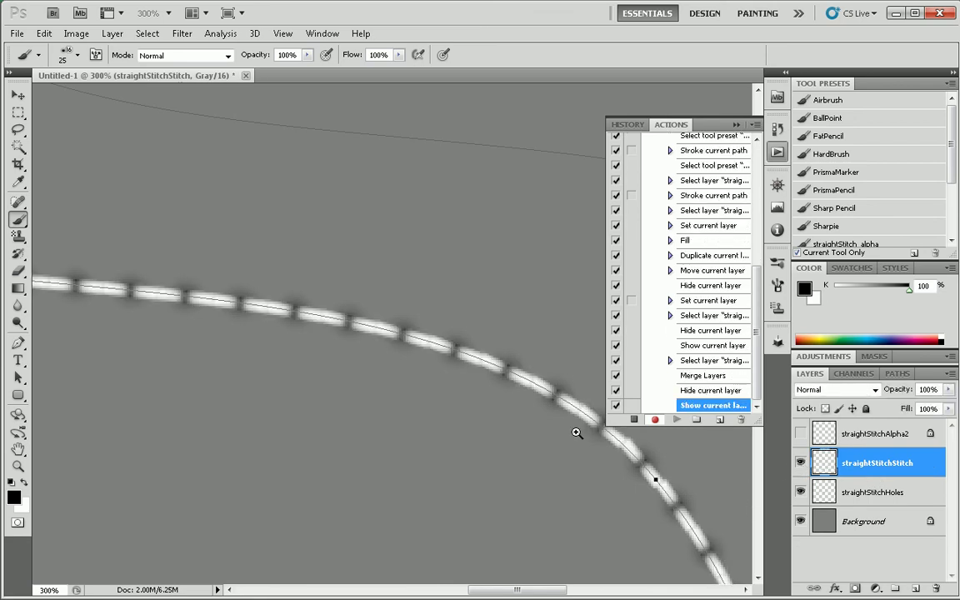
# Group straightStitchAlpha2, straightStitchStitch and straightStitchHoles into a group named stitch, and stop recording the action
pyautogui.keyDown('alt'); pyautogui.click(526, 390); pyautogui.keyUp('alt')
pyautogui.keyDown('alt'); pyautogui.click(526, 390); pyautogui.keyUp('alt')
pyautogui.keyDown('alt'); pyautogui.click(526, 390); pyautogui.keyUp('alt')
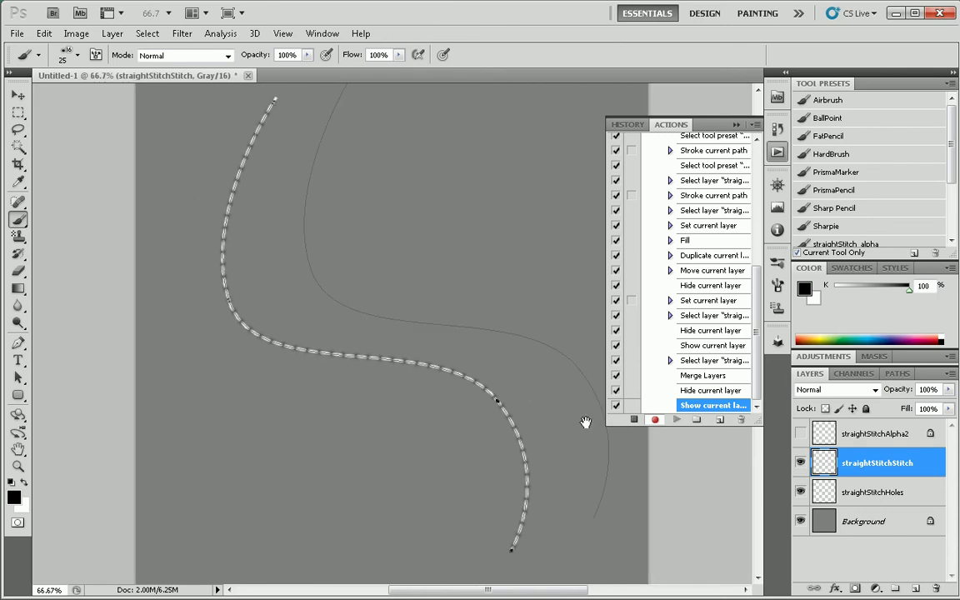
pyautogui.click(882, 438)
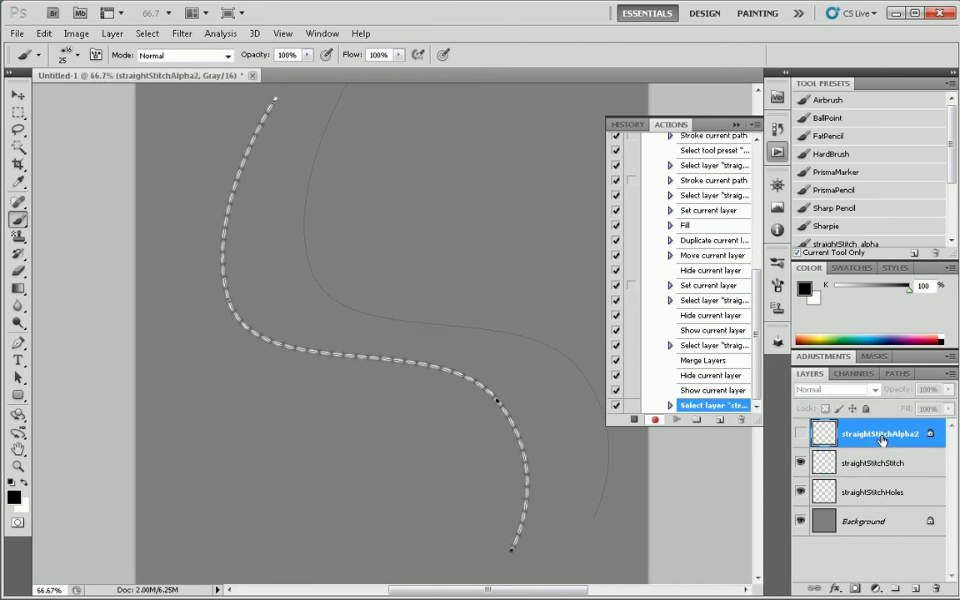
pyautogui.keyDown('shift'); pyautogui.click(875, 493); pyautogui.keyUp('shift')
pyautogui.hotkey('ctrl', 'g')
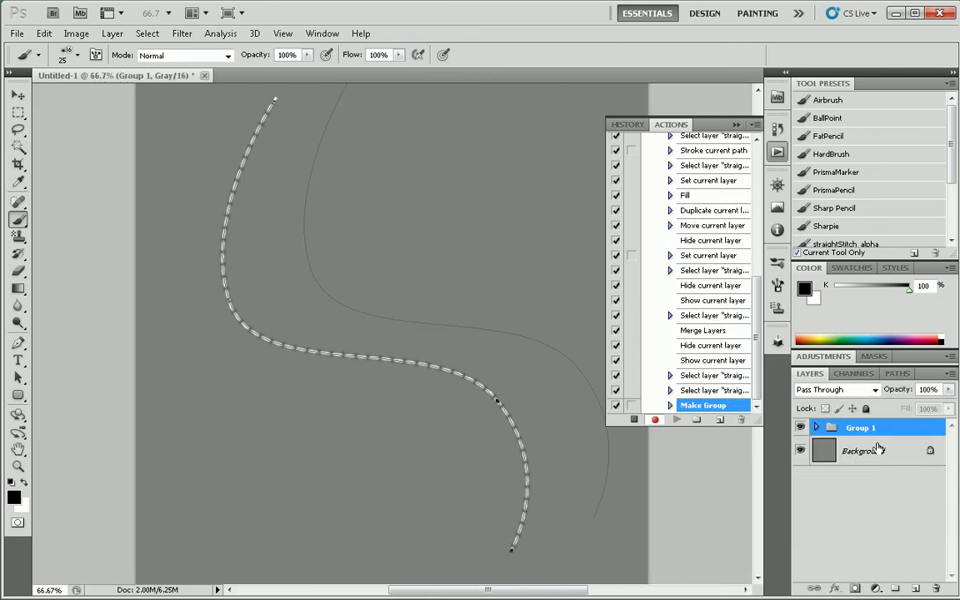
pyautogui.doubleClick(860, 429)
pyautogui.write('stitch')
pyautogui.press('Return')
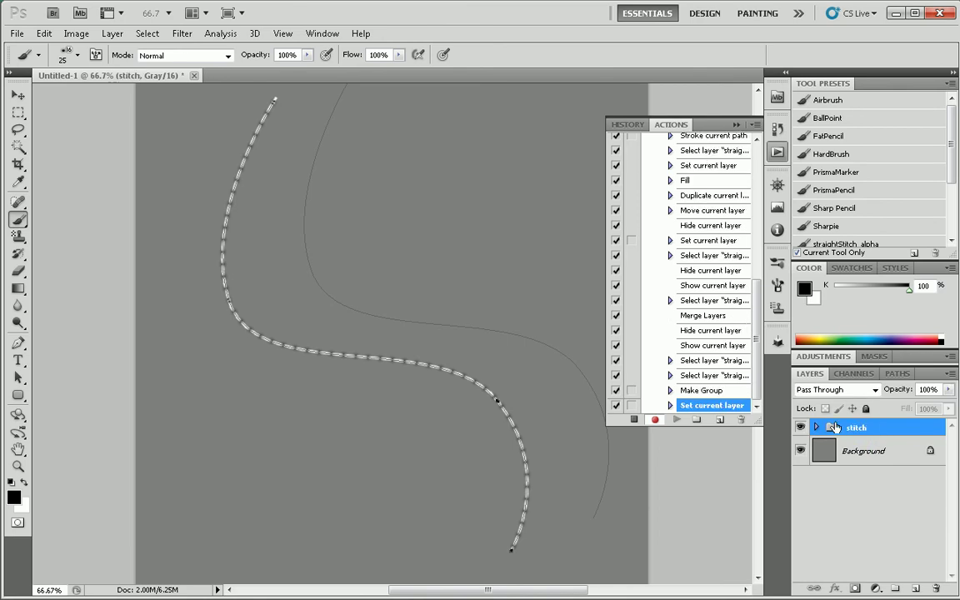
pyautogui.click(634, 419)
# Review the recorded steps of the StraightStitch action, ending on its initial Select brush step
pyautogui.moveTo(554, 339); pyautogui.dragTo(525, 384)
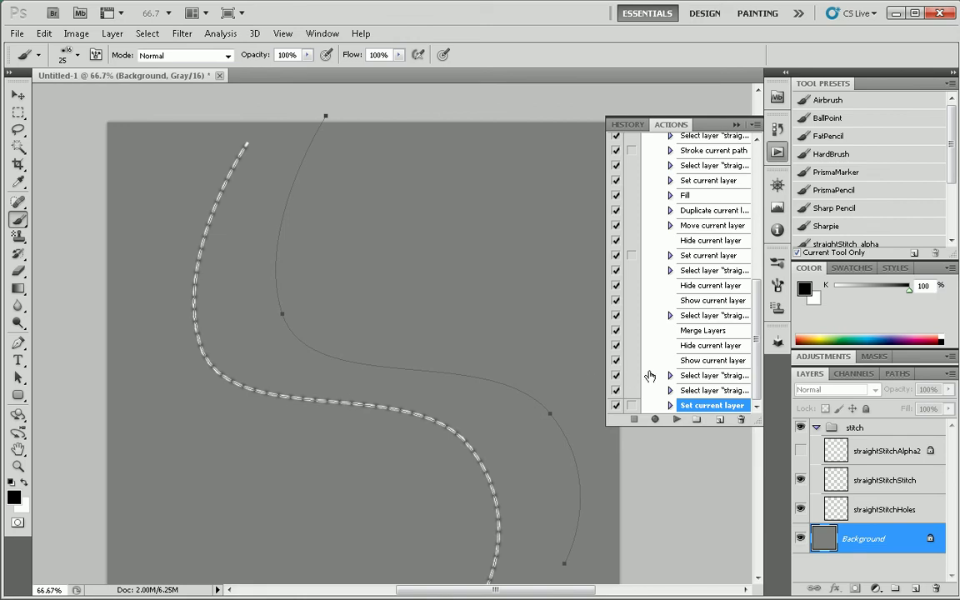
pyautogui.scroll(10, 650, 376)
pyautogui.scroll(-5, 727, 342)
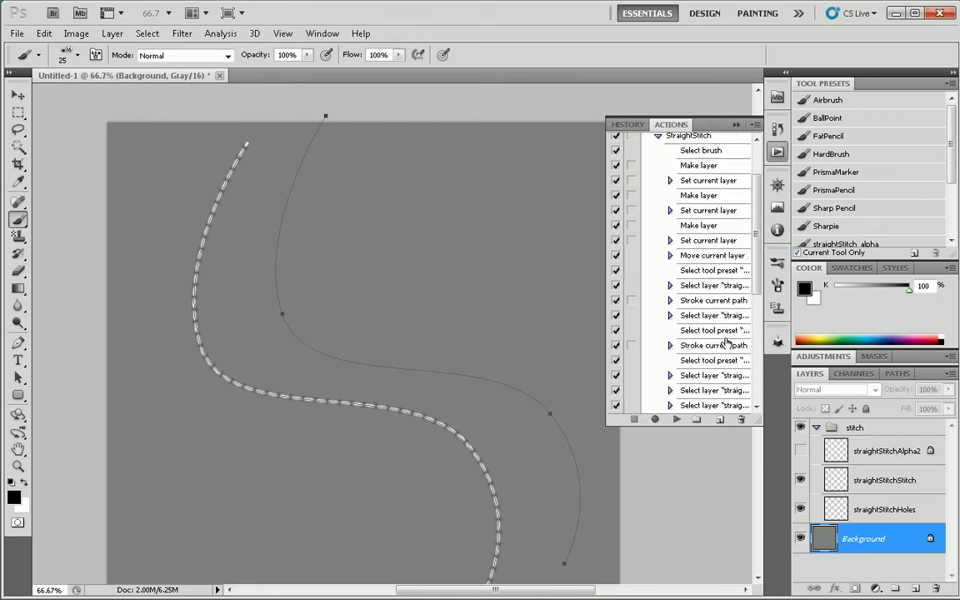
pyautogui.scroll(5, 727, 342)
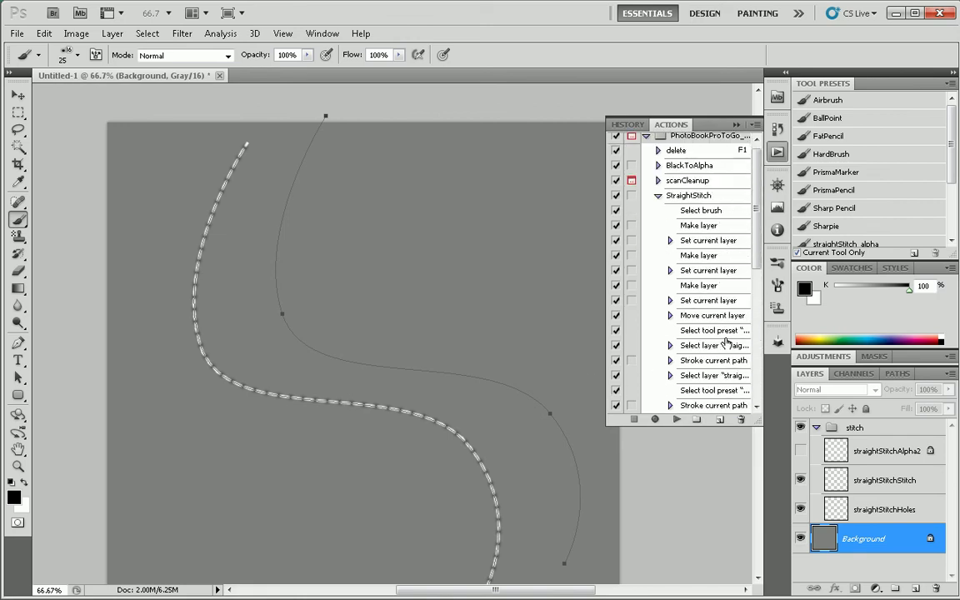
pyautogui.click(714, 214)
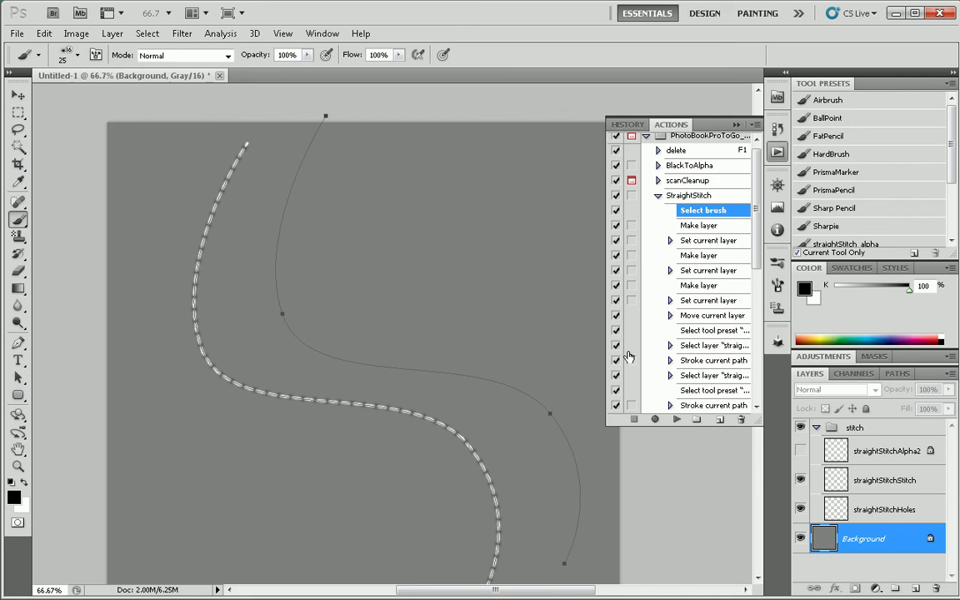
# Delete the stitch group together with its three layers, leaving only the Background
pyautogui.scroll(-1, 889, 473)
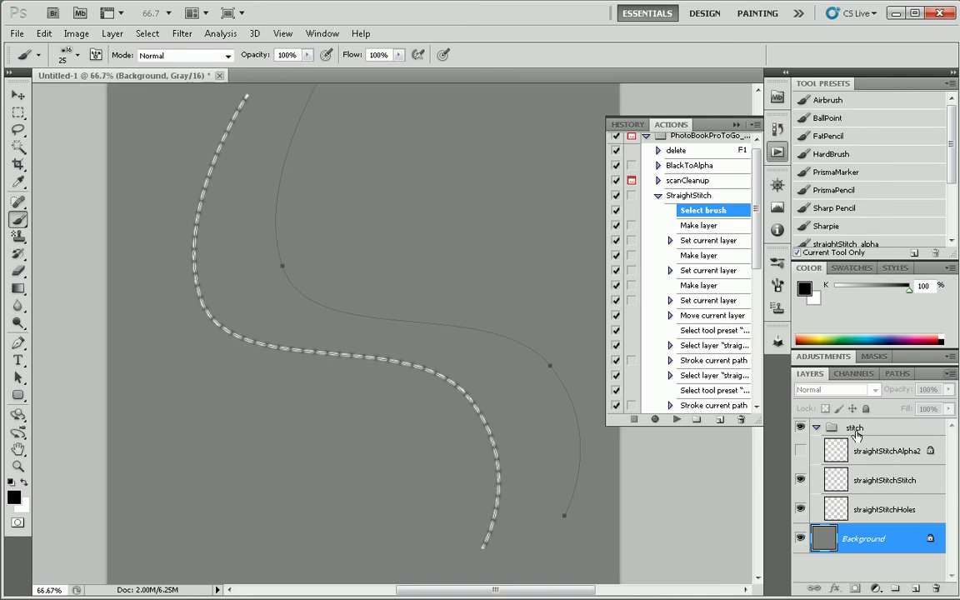
pyautogui.click(871, 429)
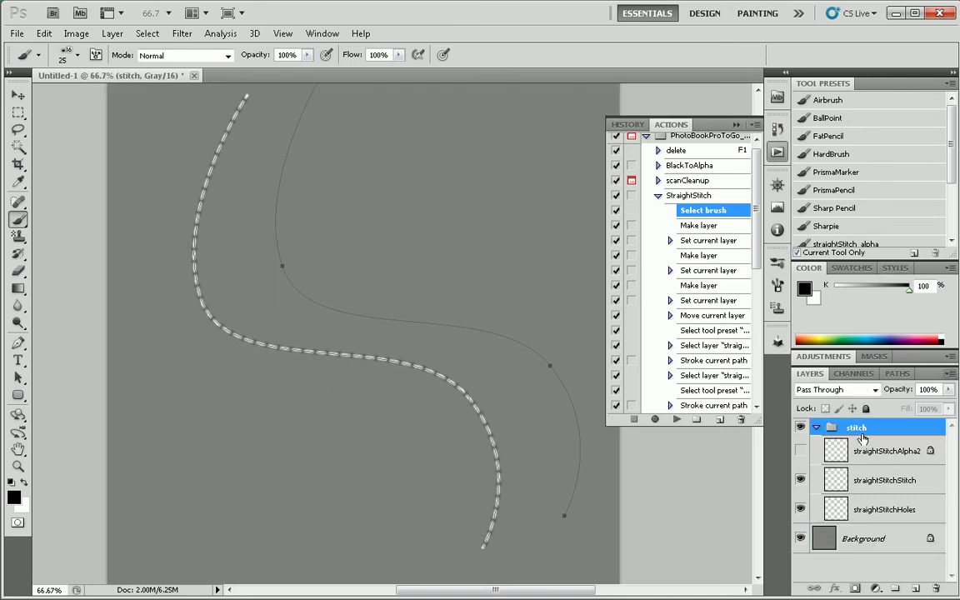
pyautogui.keyDown('shift'); pyautogui.click(882, 506); pyautogui.keyUp('shift')
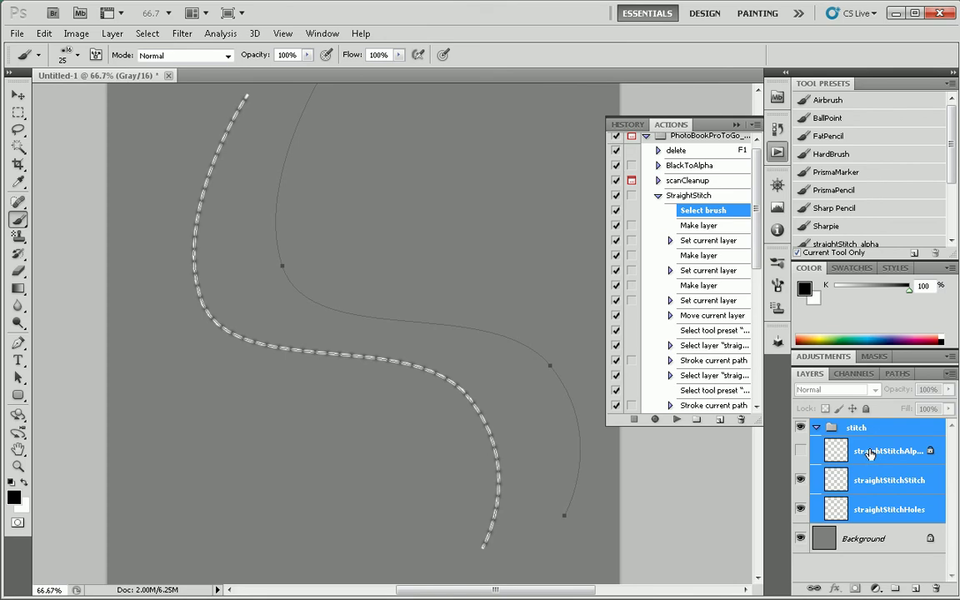
pyautogui.press('Delete')
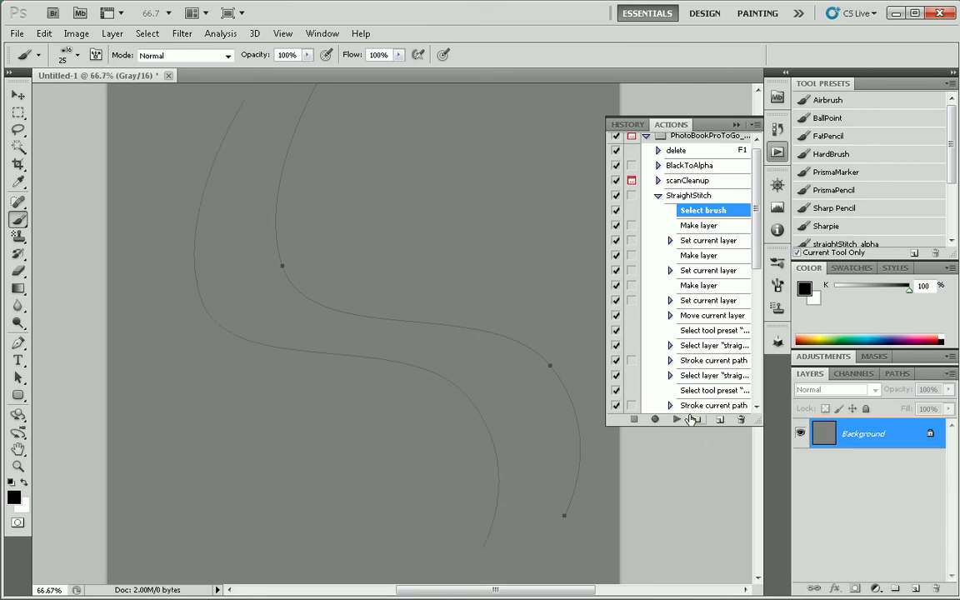
# Play the whole StraightStitch action on the selected subpath of Path 1
pyautogui.click(898, 373)
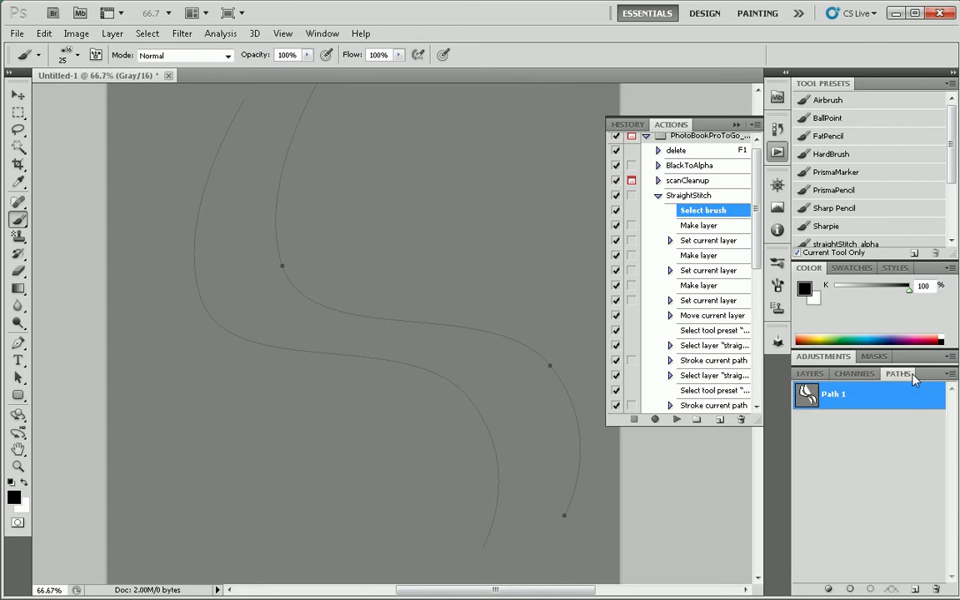
pyautogui.click(692, 196)
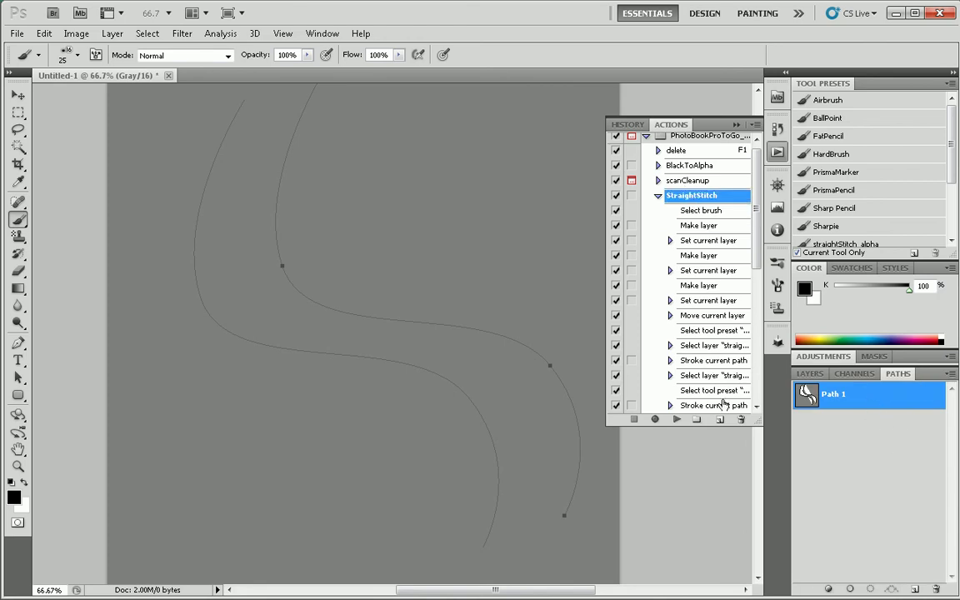
pyautogui.click(677, 419)
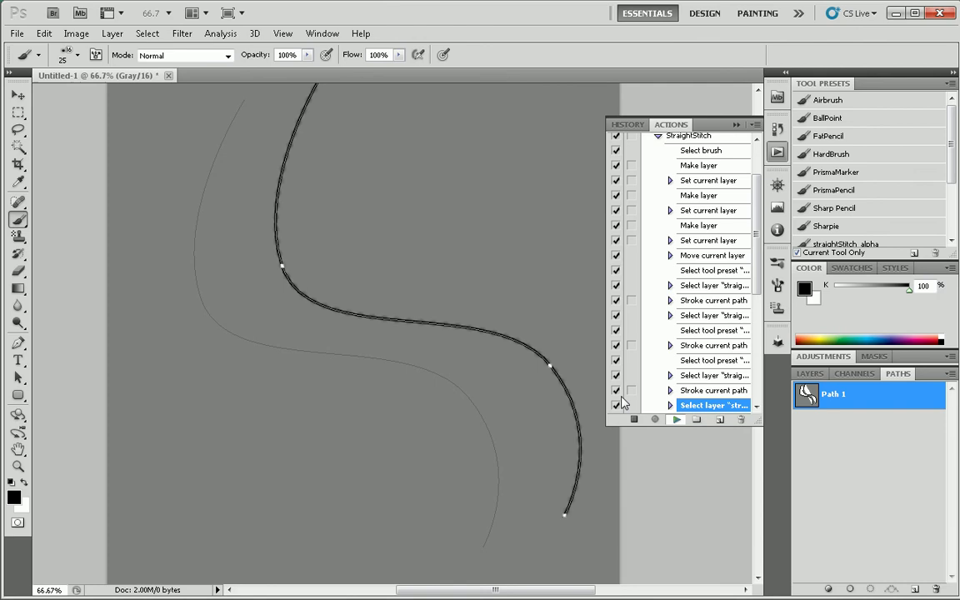
pyautogui.click(797, 264)
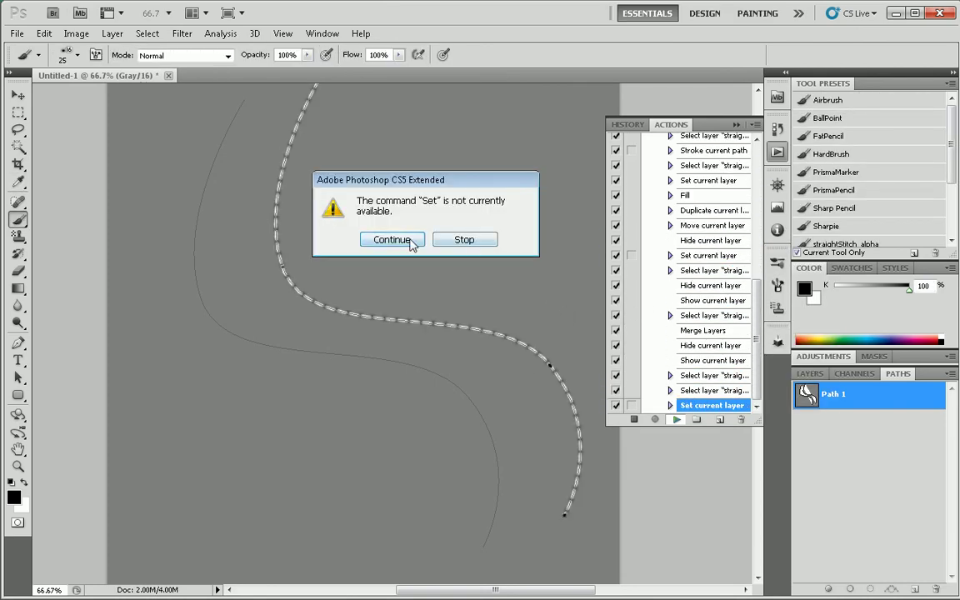
# Stop the interrupted playback and delete the final Set current layer step from the StraightStitch action
pyautogui.click(447, 239)
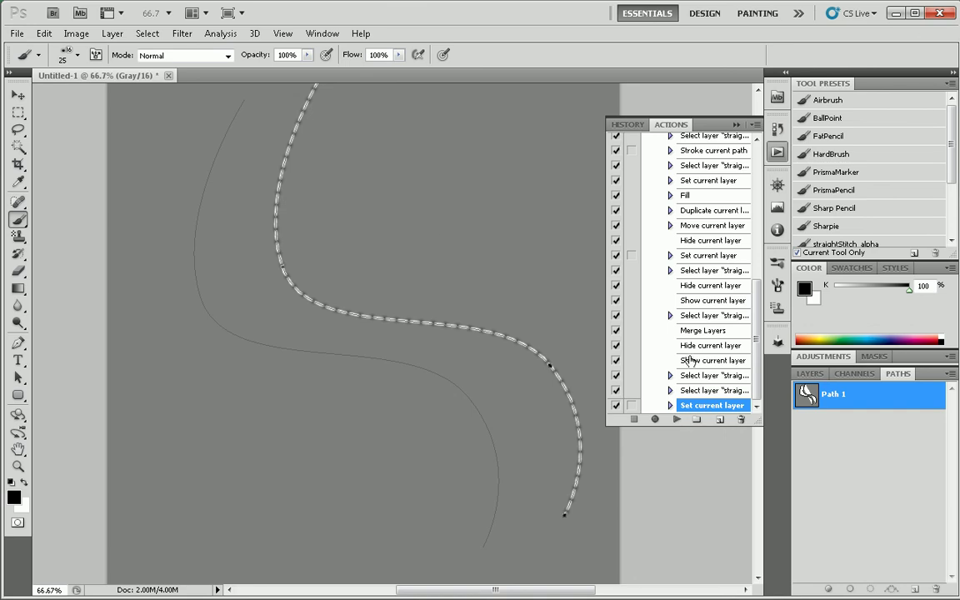
pyautogui.click(813, 374)
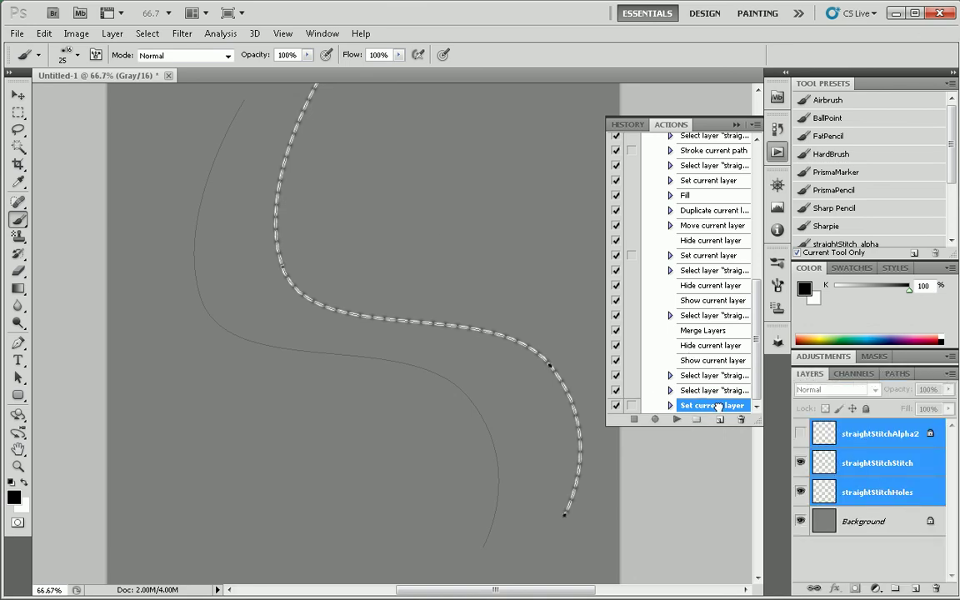
pyautogui.click(740, 420)
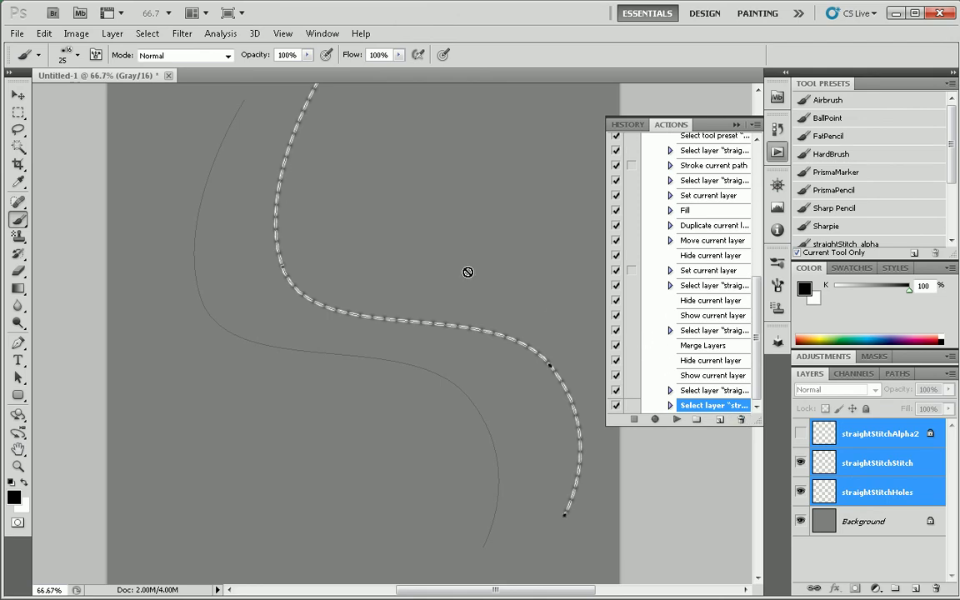
# Select the Background layer and deselect Path 1 to show the new stitches without the path outline
pyautogui.moveTo(526, 343); pyautogui.dragTo(512, 400)
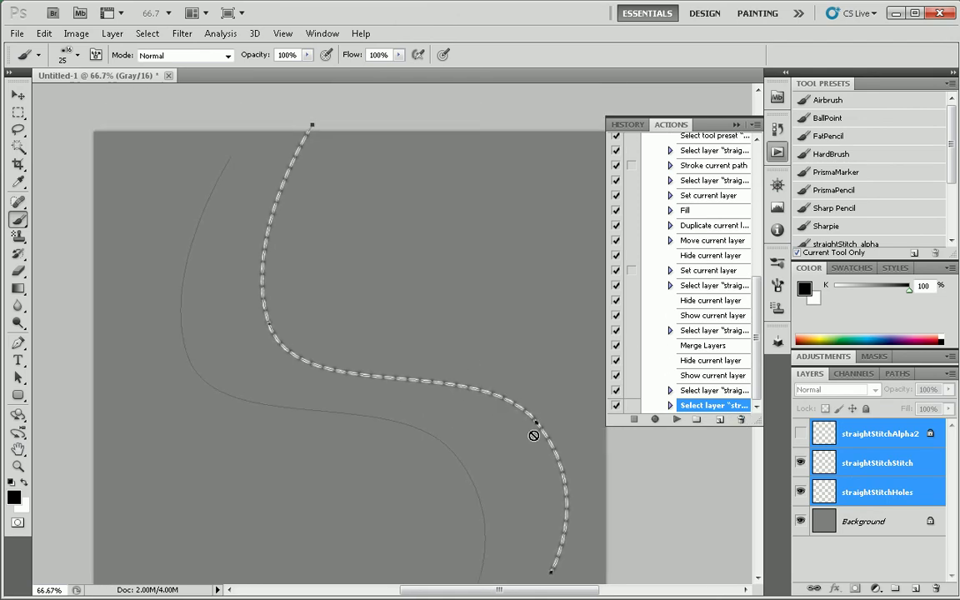
pyautogui.click(888, 525)
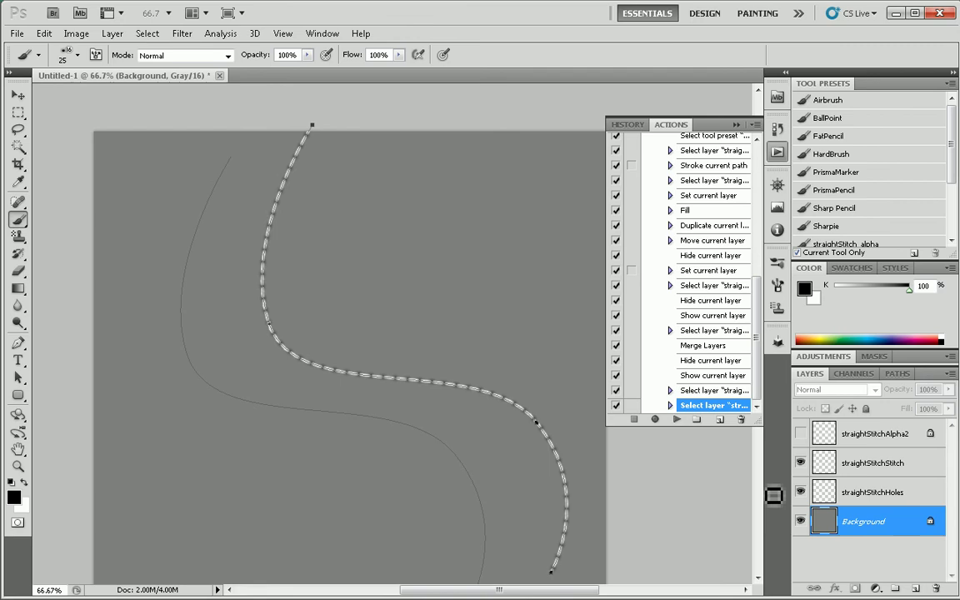
pyautogui.press('a')
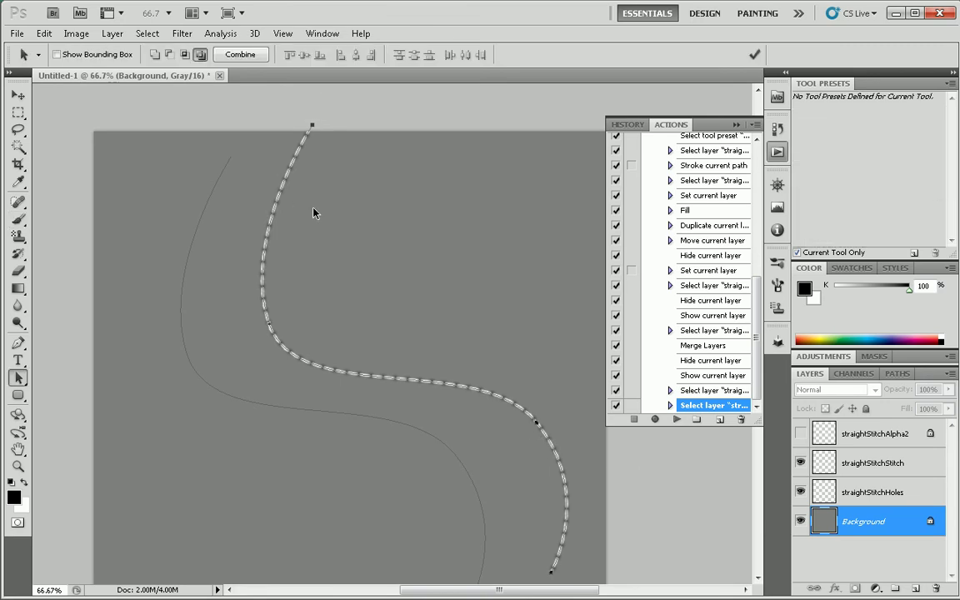
pyautogui.scroll(-2, 356, 251)
pyautogui.click(898, 374)
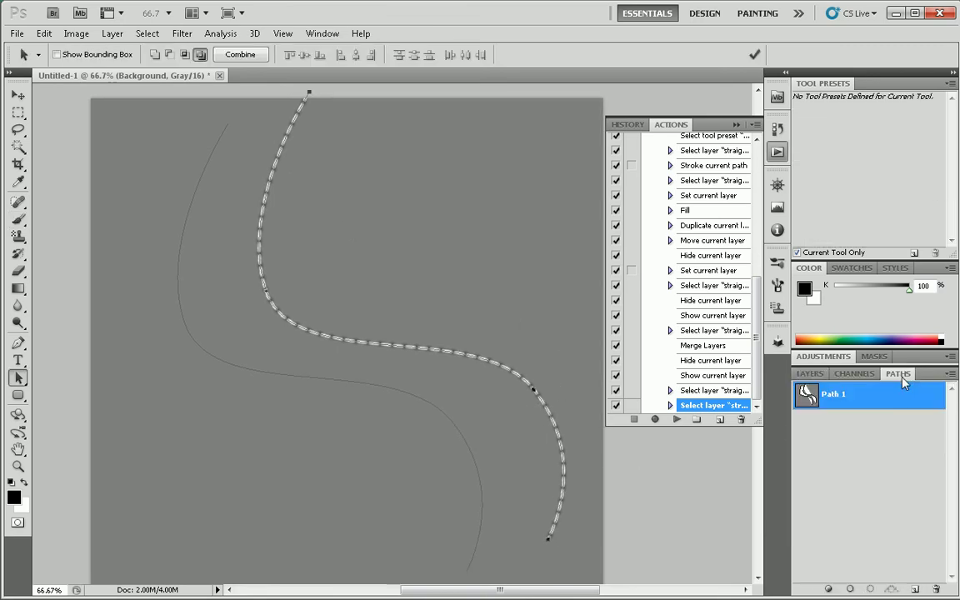
pyautogui.click(860, 458)
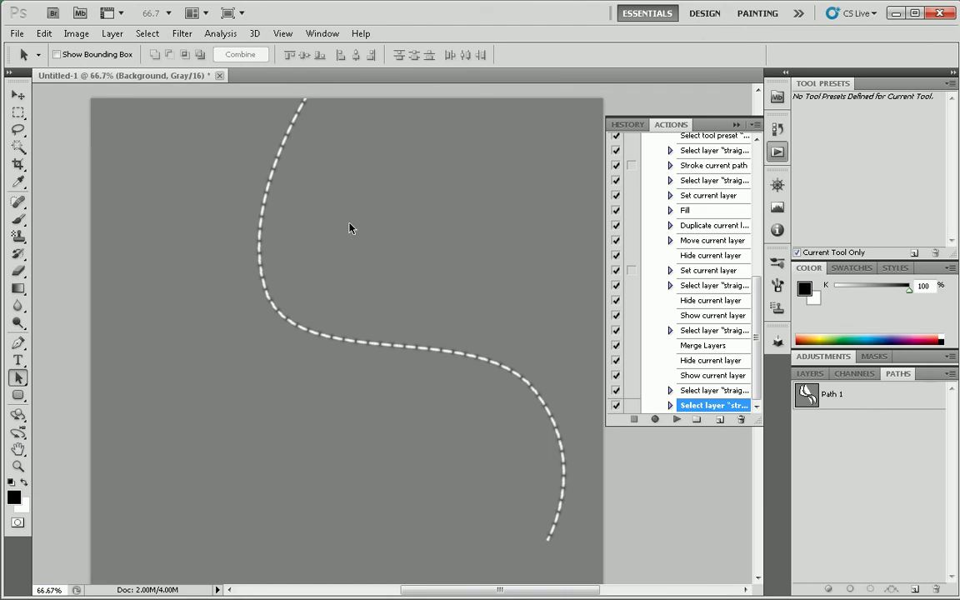